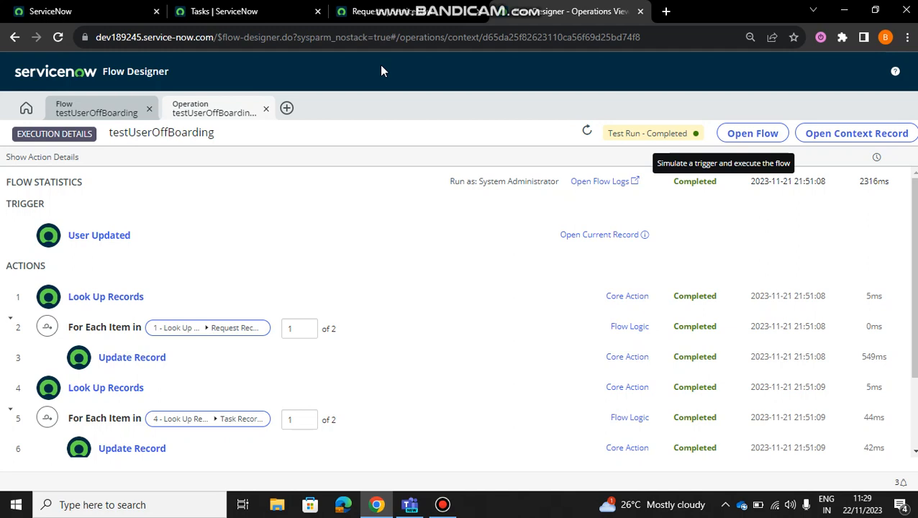
# Step: Review the tasks assigned to the off-boarded user and the Requests list
pyautogui.click(232, 9)
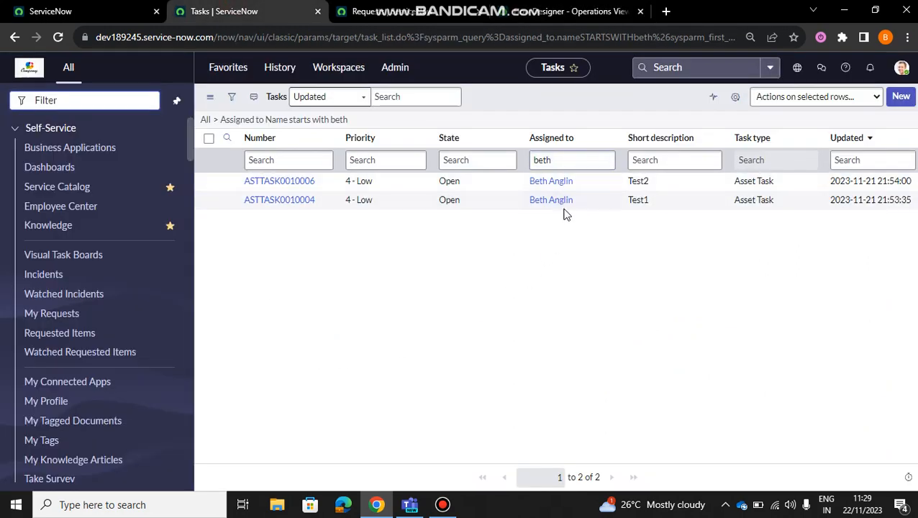
pyautogui.click(551, 182)
pyautogui.click(388, 11)
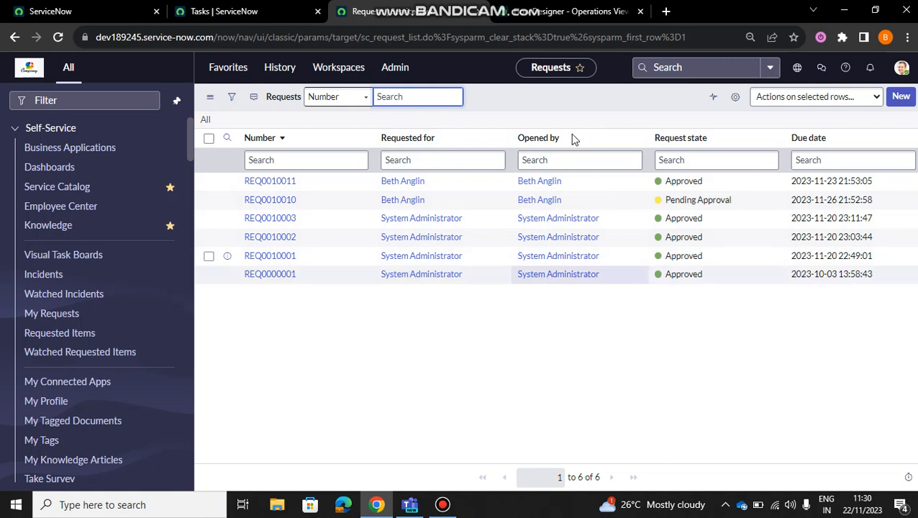
# Step: Inspect the User Updated trigger's runtime details in the testUserOffBoarding execution details, and collapse them again
pyautogui.click(567, 9)
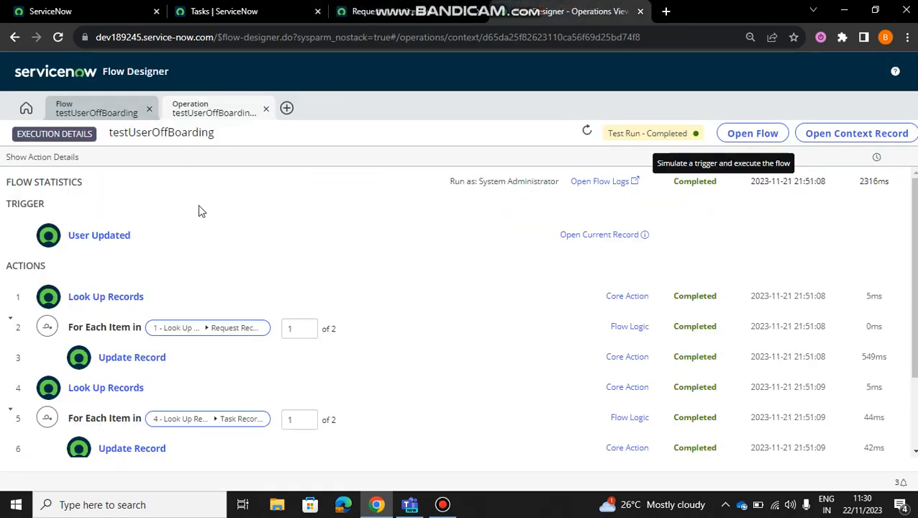
pyautogui.click(100, 239)
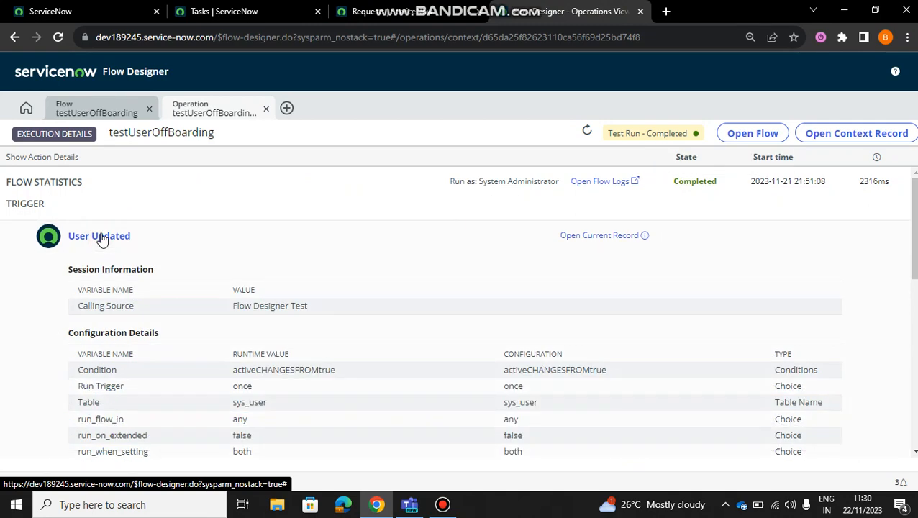
pyautogui.click(100, 237)
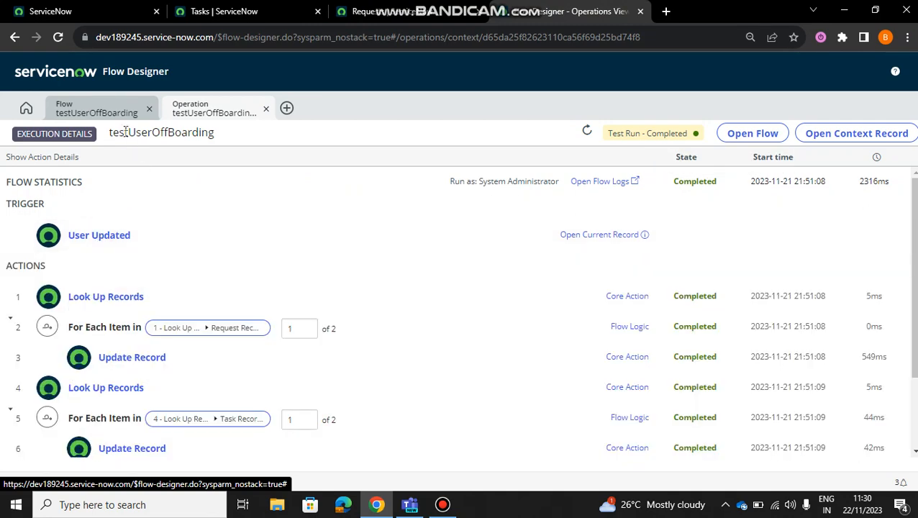
# Step: Return to the testUserOffBoarding flow, dismiss the Test Flow dialog, and examine the User Updated trigger's table and condition
pyautogui.click(98, 116)
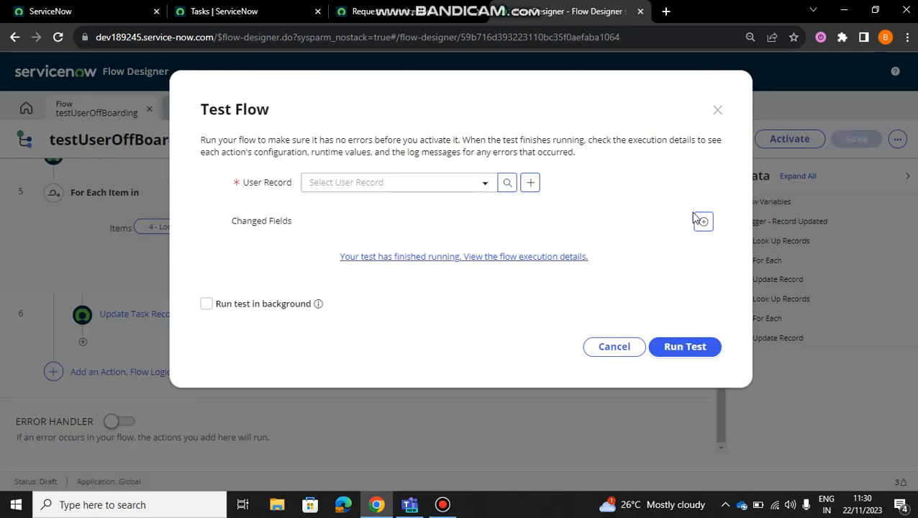
pyautogui.click(716, 109)
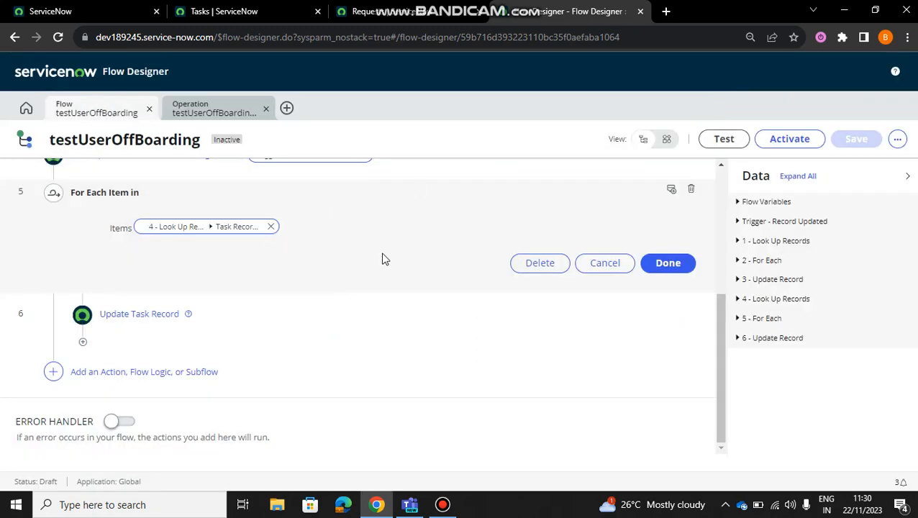
pyautogui.scroll(3, 382, 259)
pyautogui.click(117, 207)
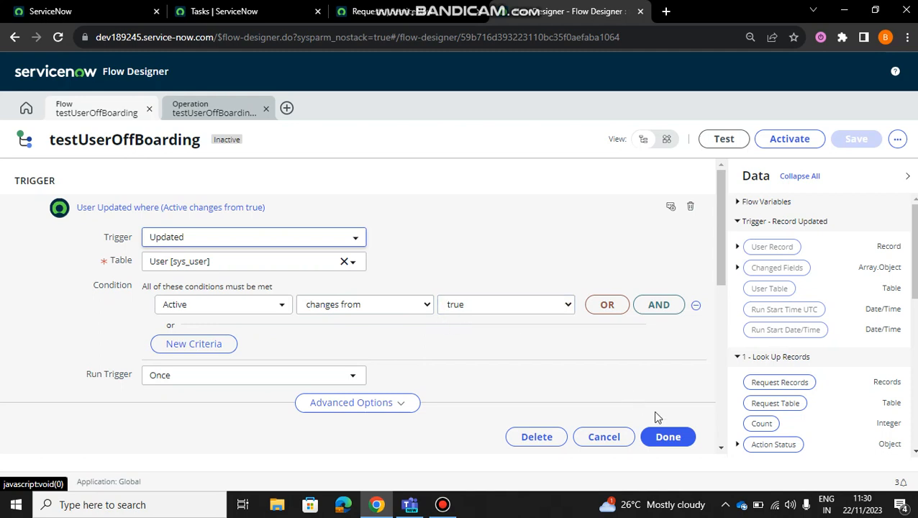
pyautogui.click(668, 439)
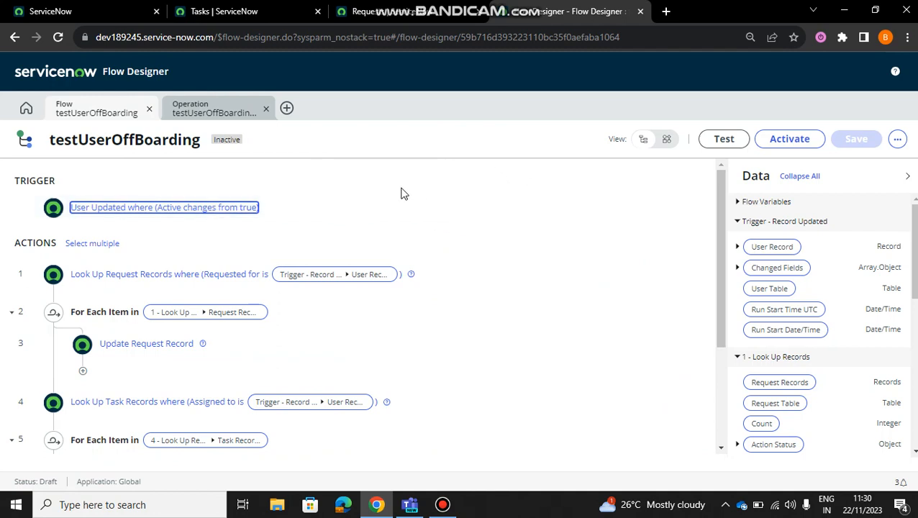
# Step: Examine the table and conditions of the Look Up Request Records action, dismissing the chat notification, and close the action
pyautogui.scroll(-1, 405, 213)
pyautogui.scroll(-2, 405, 213)
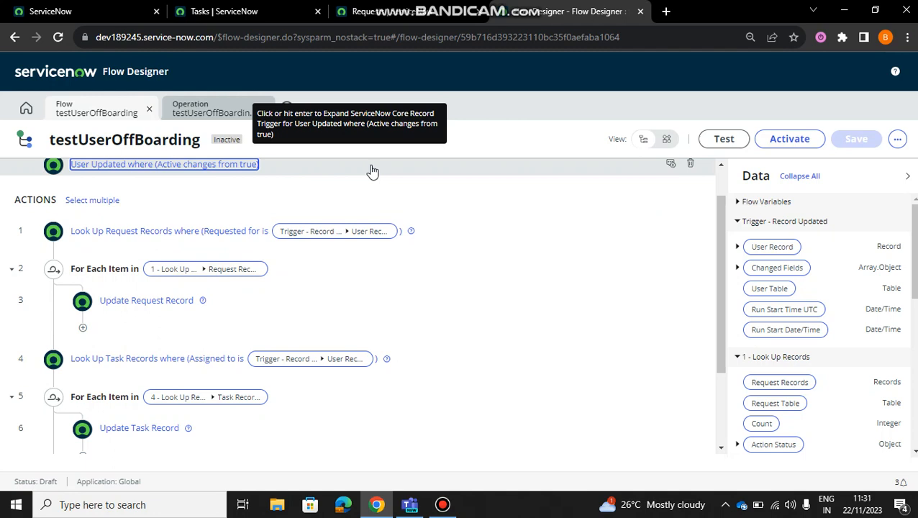
pyautogui.click(161, 230)
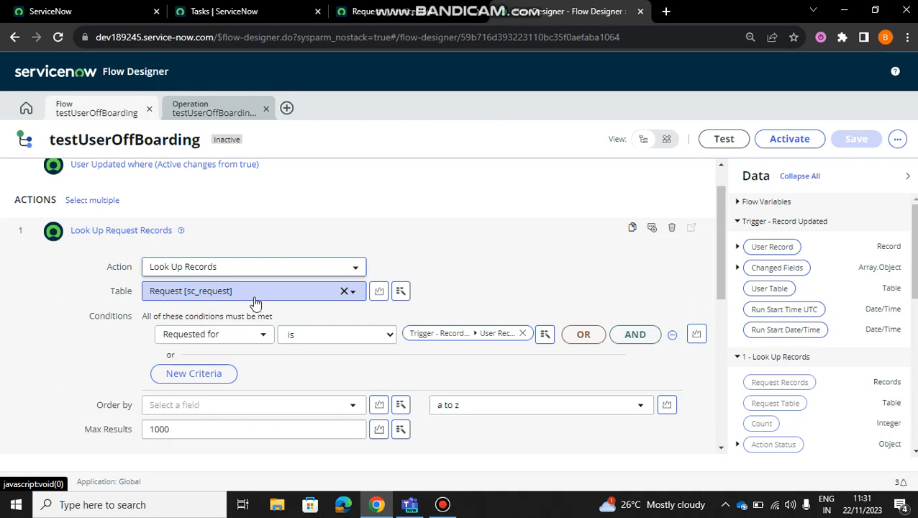
pyautogui.scroll(-1, 256, 303)
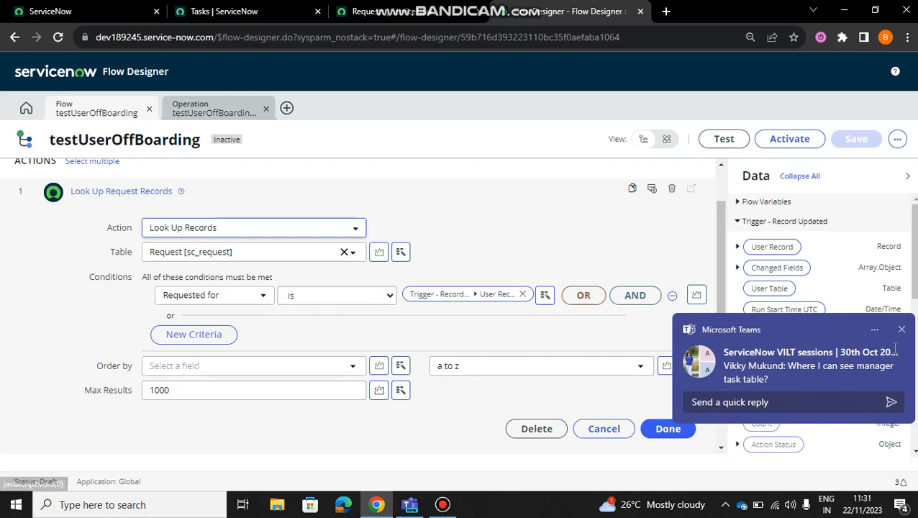
pyautogui.click(902, 331)
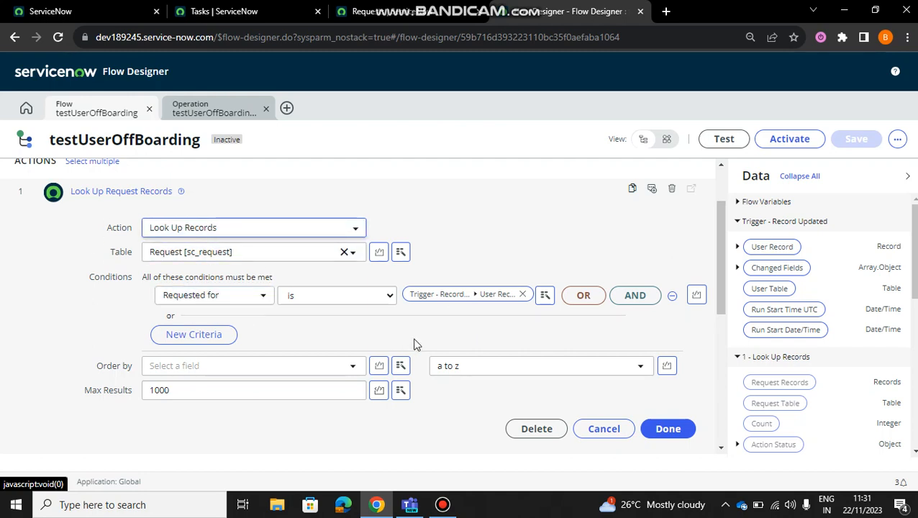
pyautogui.click(667, 429)
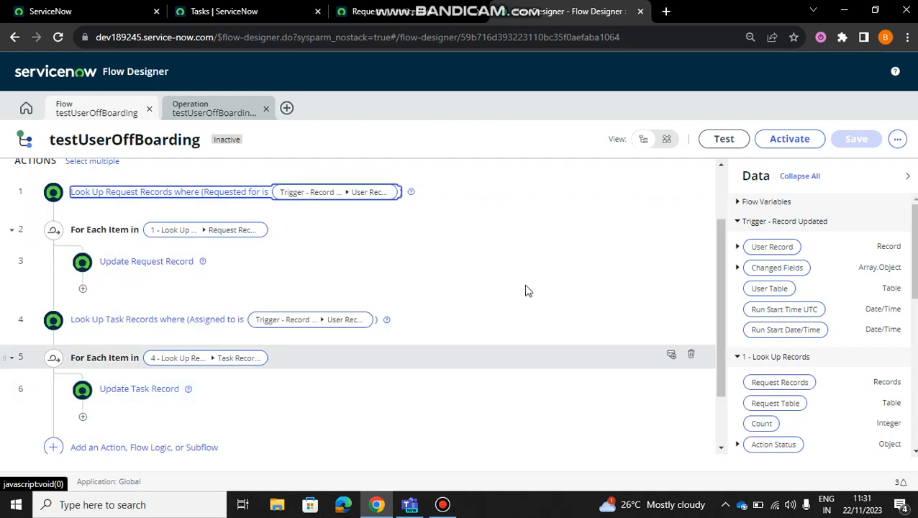
# Step: Examine the Update Request Record action's record, table and field values, checking the request state column in the Requests list, and close the action
pyautogui.scroll(1, 383, 236)
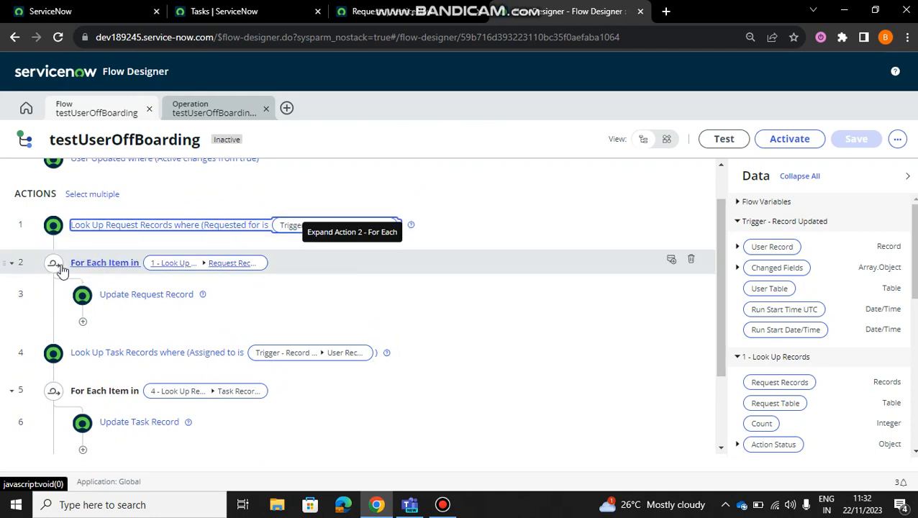
pyautogui.click(144, 301)
pyautogui.scroll(-1, 529, 300)
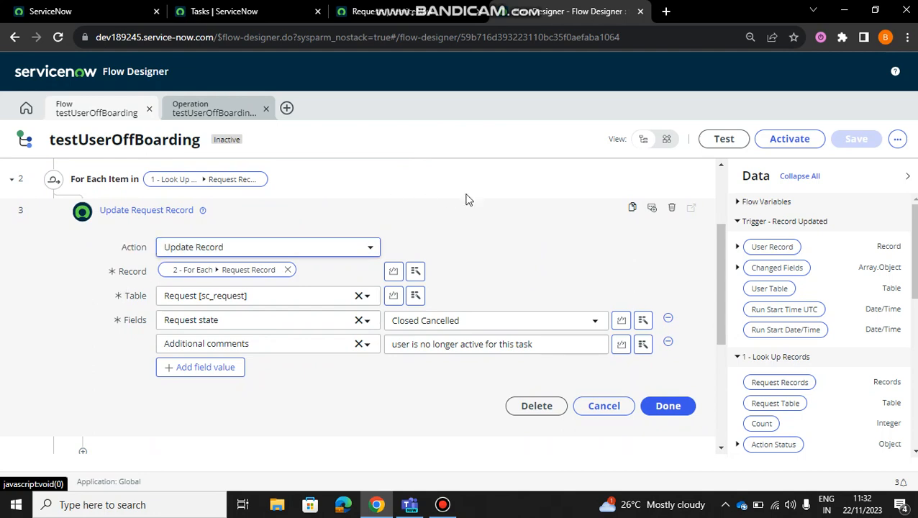
pyautogui.scroll(1, 467, 199)
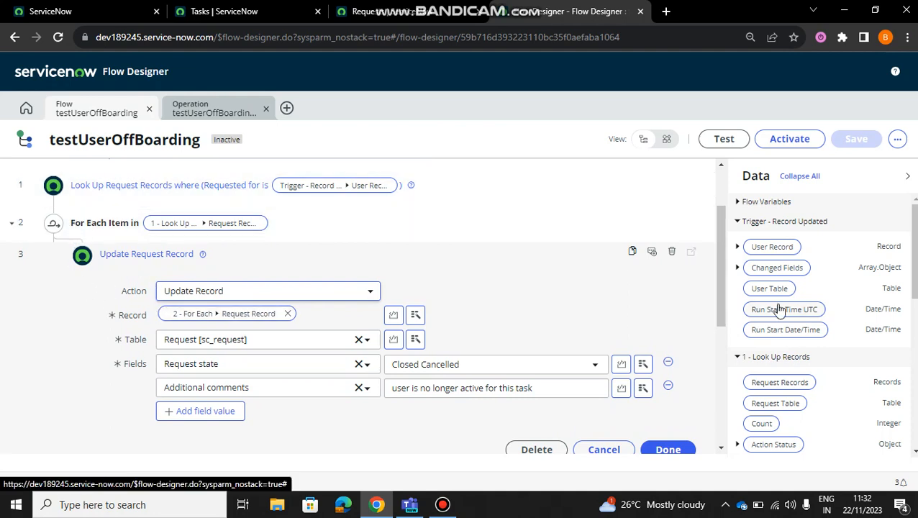
pyautogui.moveTo(913, 275); pyautogui.dragTo(913, 339)
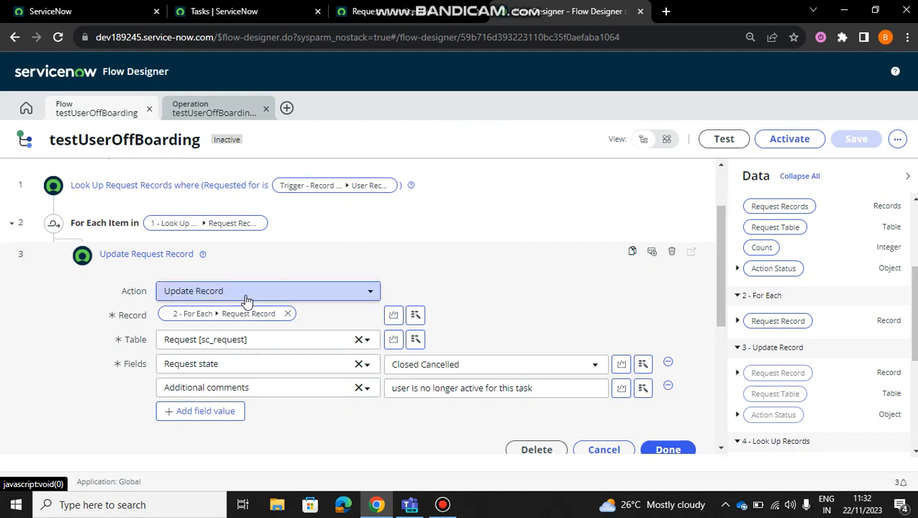
pyautogui.scroll(-1, 543, 283)
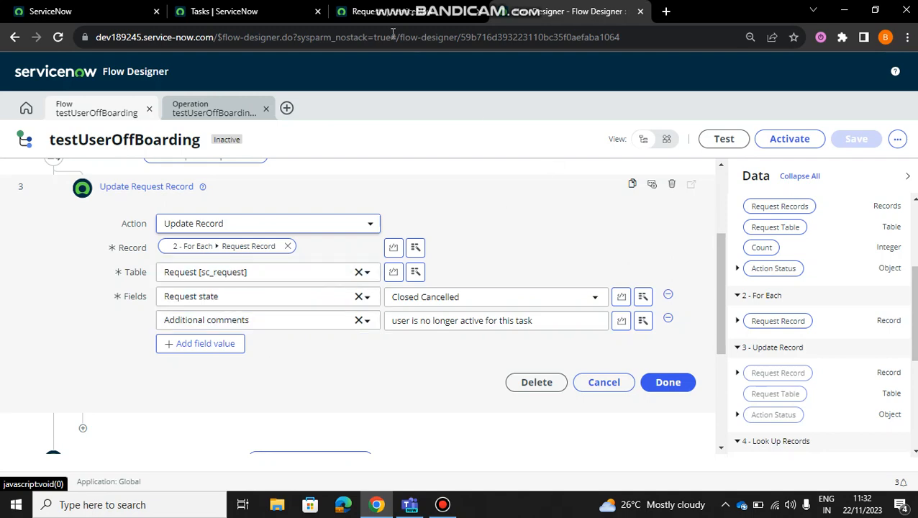
pyautogui.click(374, 11)
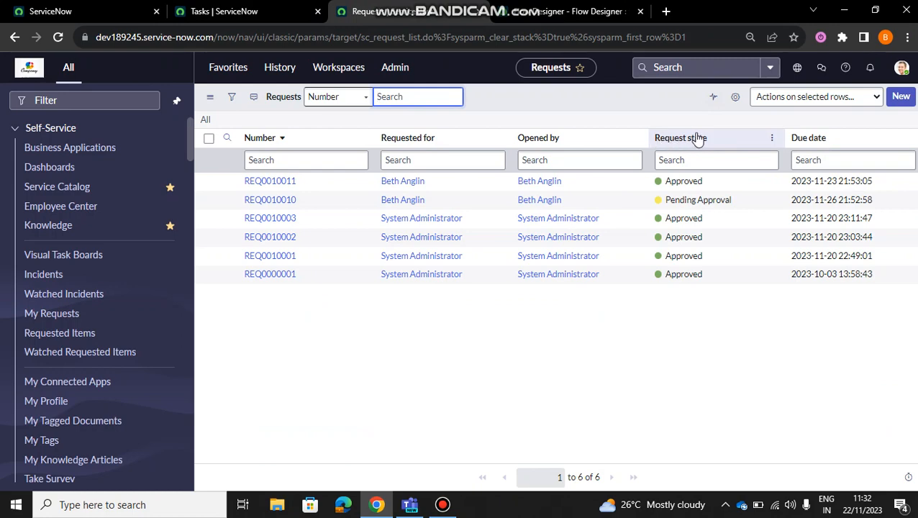
pyautogui.click(587, 8)
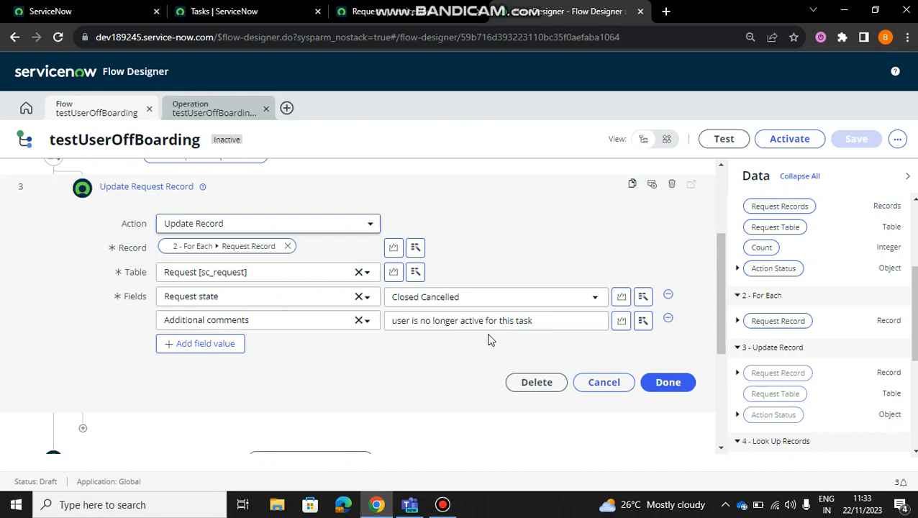
pyautogui.click(660, 384)
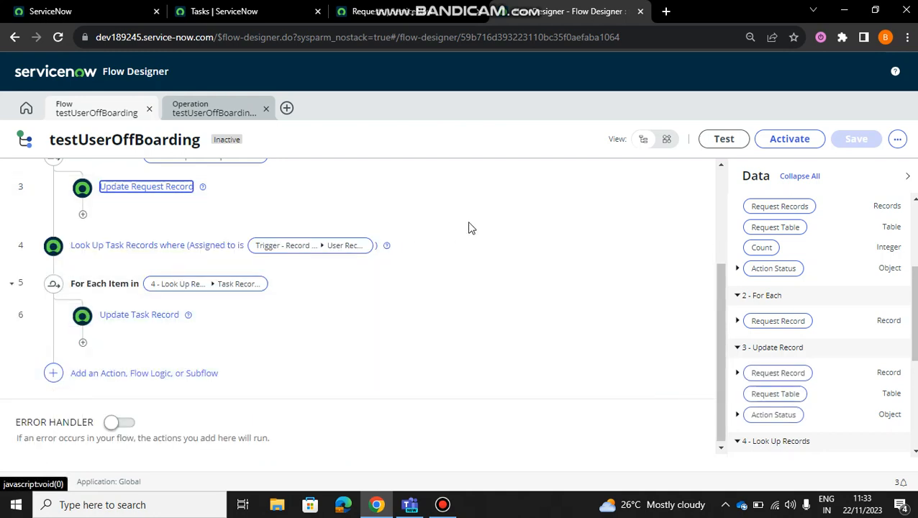
# Step: Check the Assigned to column in the Tasks list and return to the testUserOffBoarding flow
pyautogui.click(371, 11)
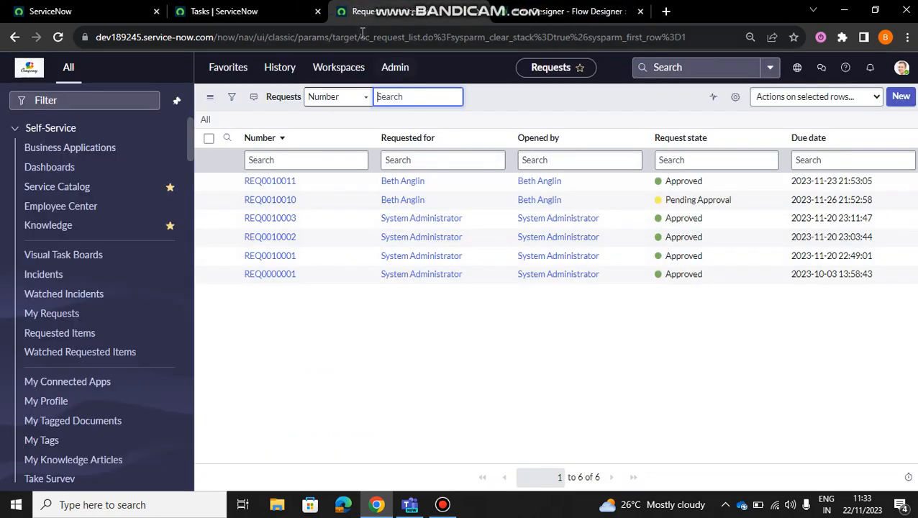
pyautogui.click(259, 7)
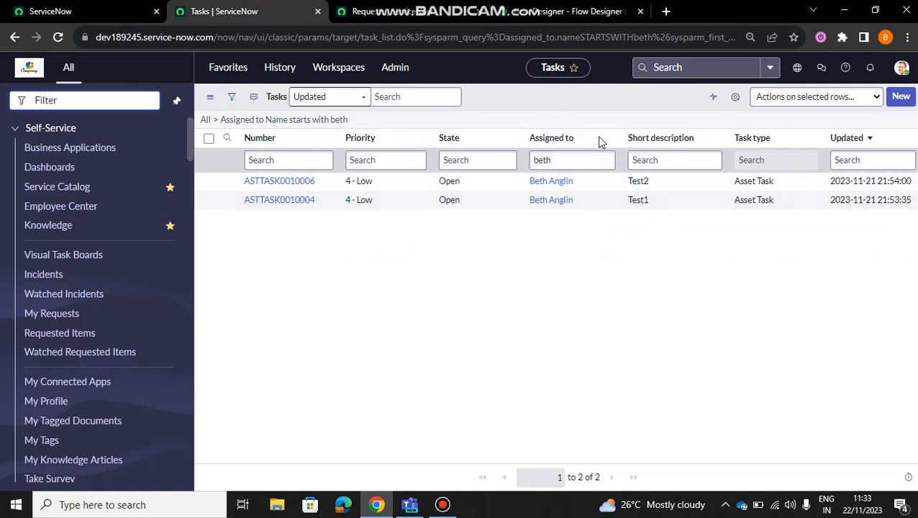
pyautogui.click(570, 7)
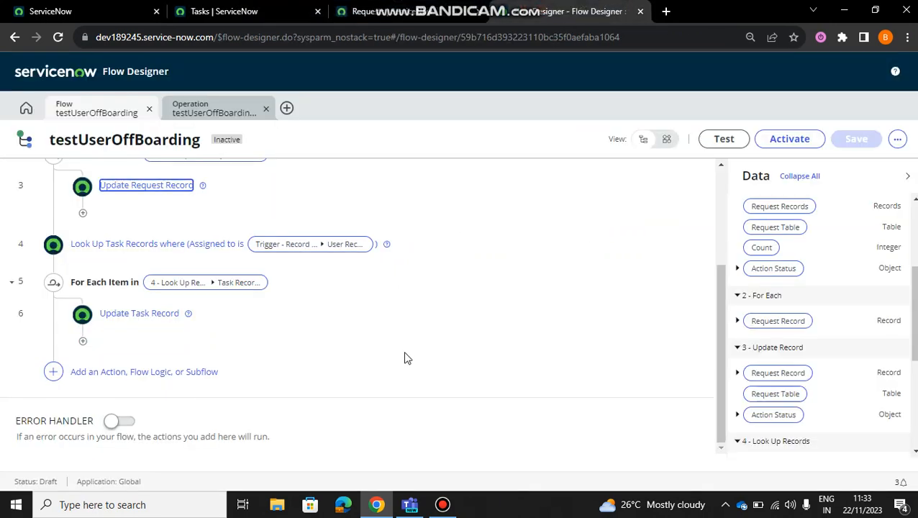
# Step: Examine the Look Up Task Records action's table and Assigned to condition, including its trigger User Record data pill, and close the action
pyautogui.scroll(1, 408, 358)
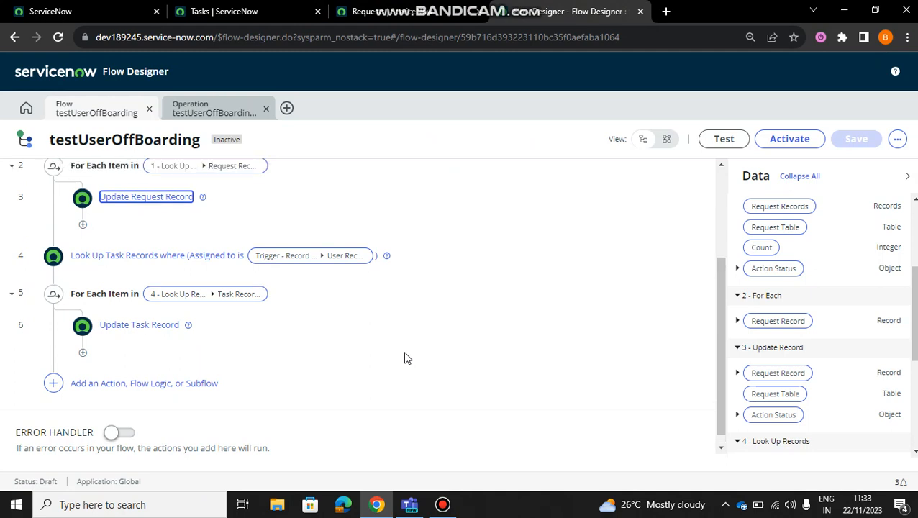
pyautogui.scroll(-1, 408, 358)
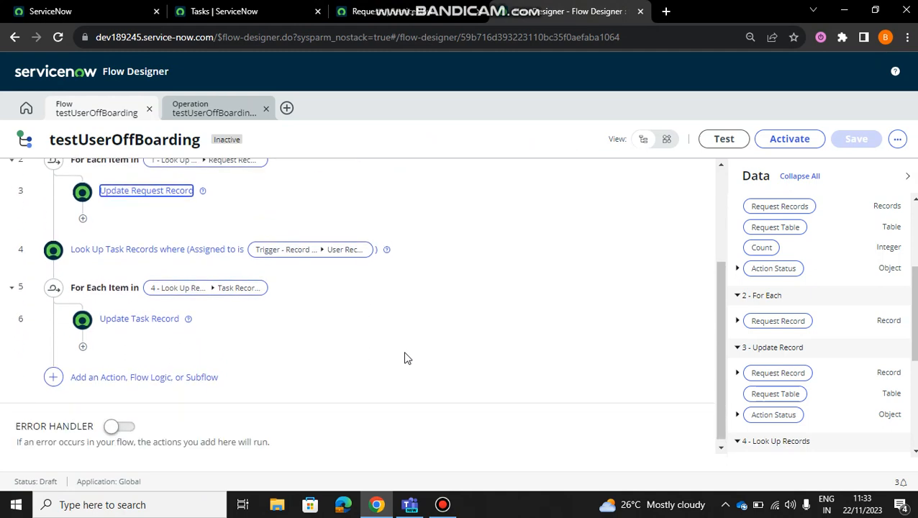
pyautogui.click(123, 249)
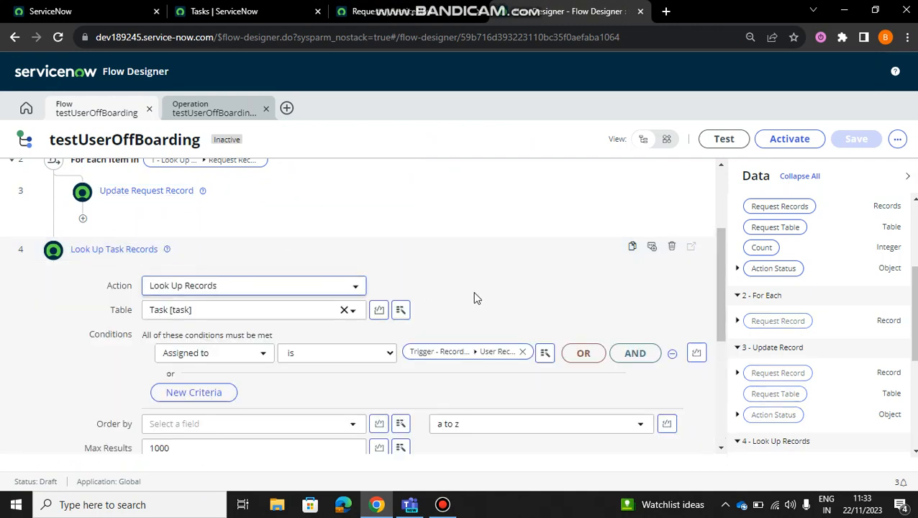
pyautogui.scroll(-1, 473, 292)
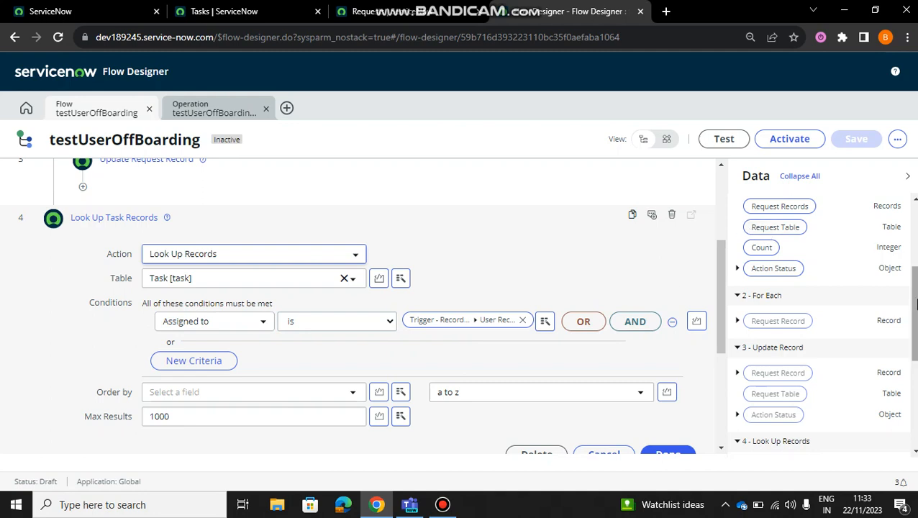
pyautogui.scroll(3, 912, 310)
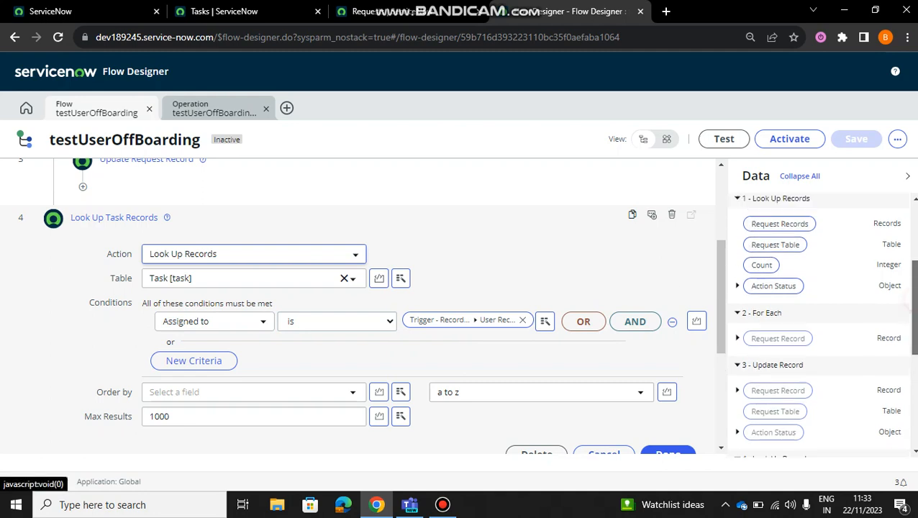
pyautogui.click(489, 323)
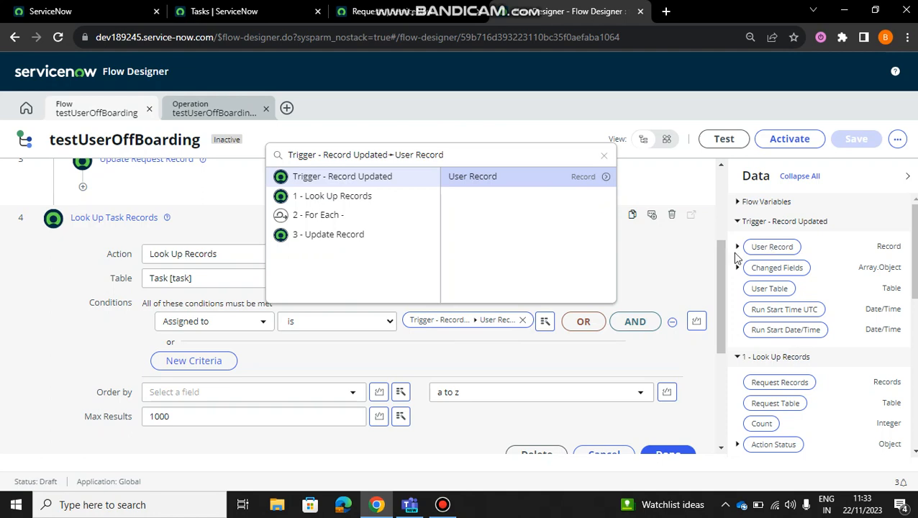
pyautogui.click(469, 357)
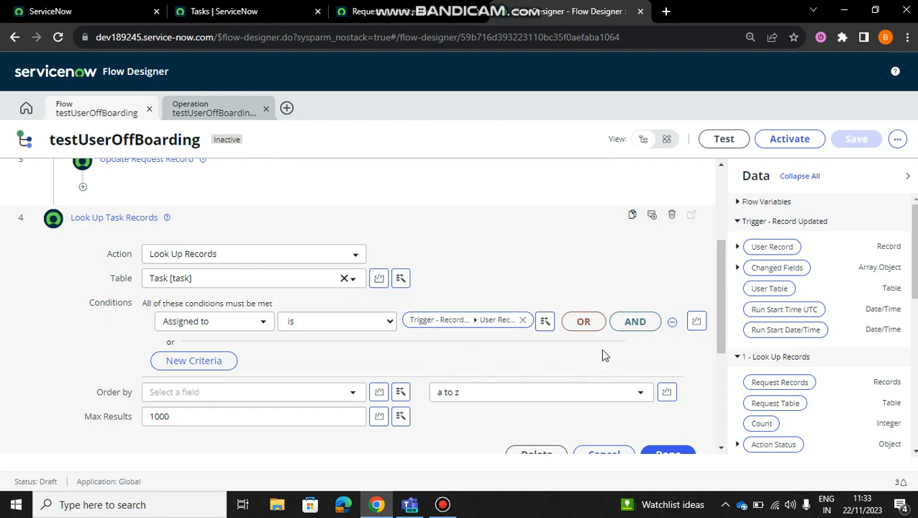
pyautogui.scroll(-2, 461, 261)
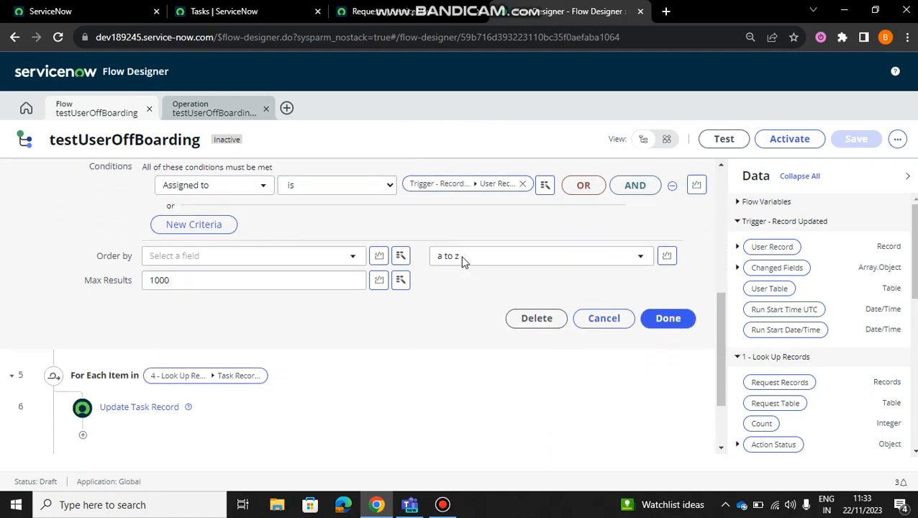
pyautogui.scroll(-1, 463, 262)
pyautogui.click(657, 292)
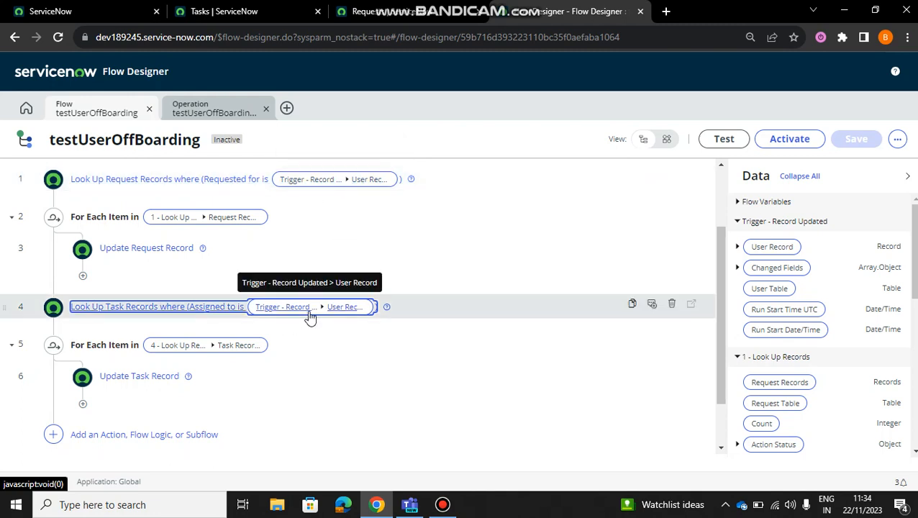
pyautogui.scroll(-1, 383, 350)
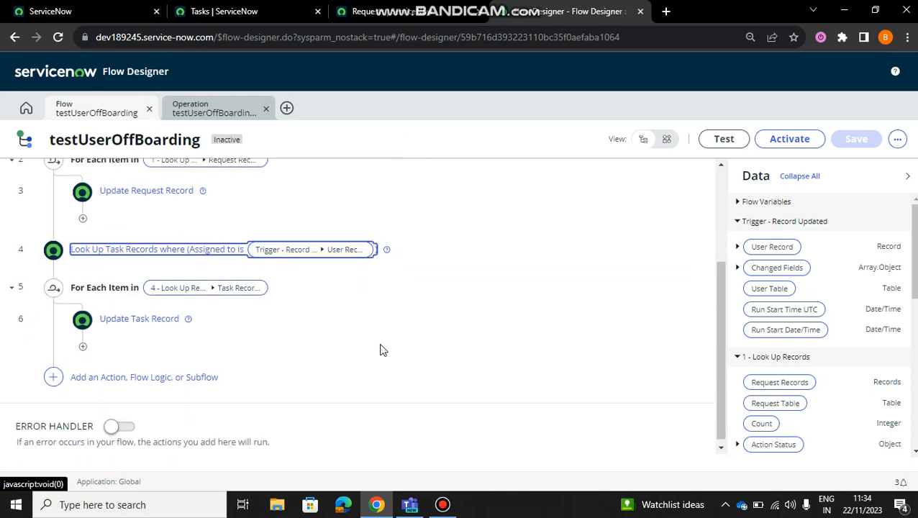
# Step: Examine the Items data pill of the For Each loop over task records, locate its source data, and close the loop
pyautogui.click(82, 291)
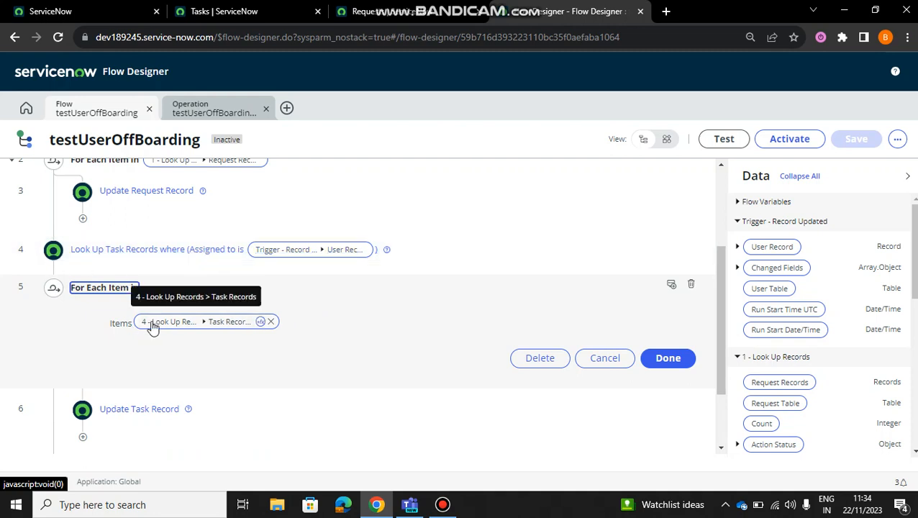
pyautogui.scroll(-5, 915, 268)
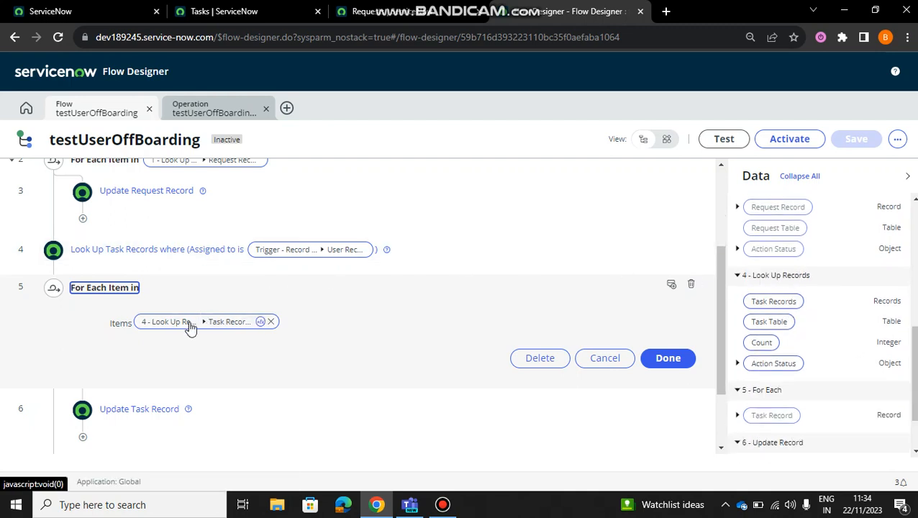
pyautogui.click(79, 291)
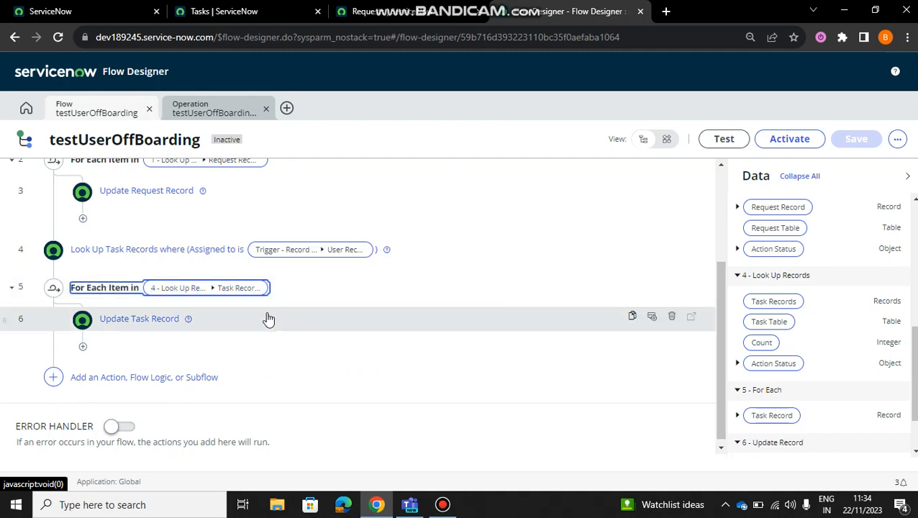
pyautogui.scroll(-1, 273, 319)
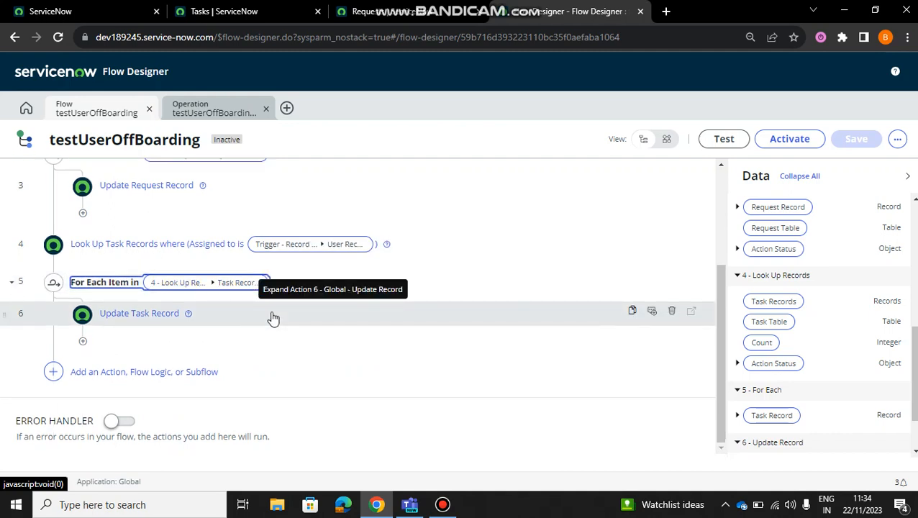
# Step: Check the Assigned to column in the Tasks list, then examine the Update Task Record action's record, table and Assigned to value
pyautogui.click(242, 10)
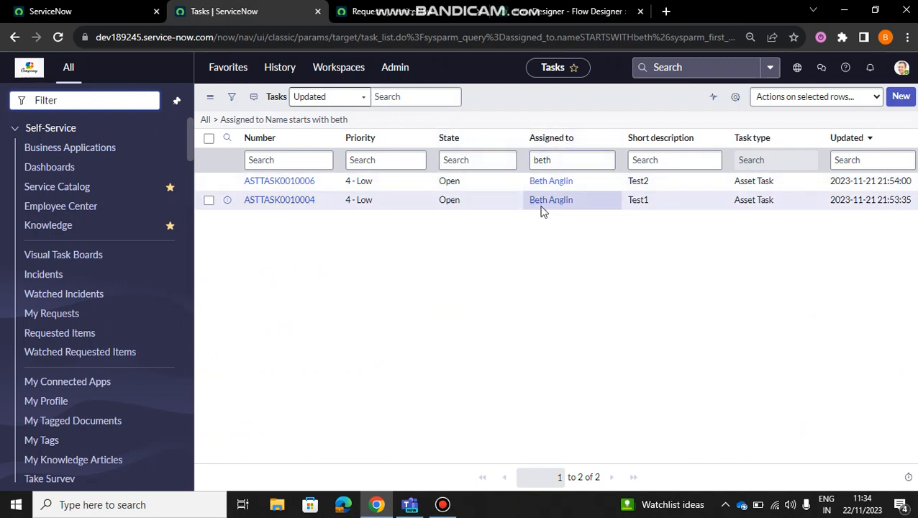
pyautogui.click(566, 7)
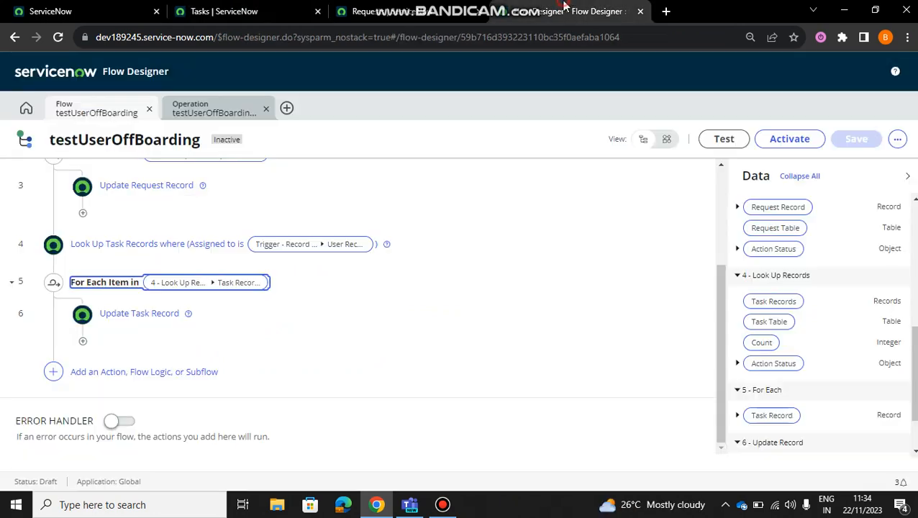
pyautogui.click(145, 316)
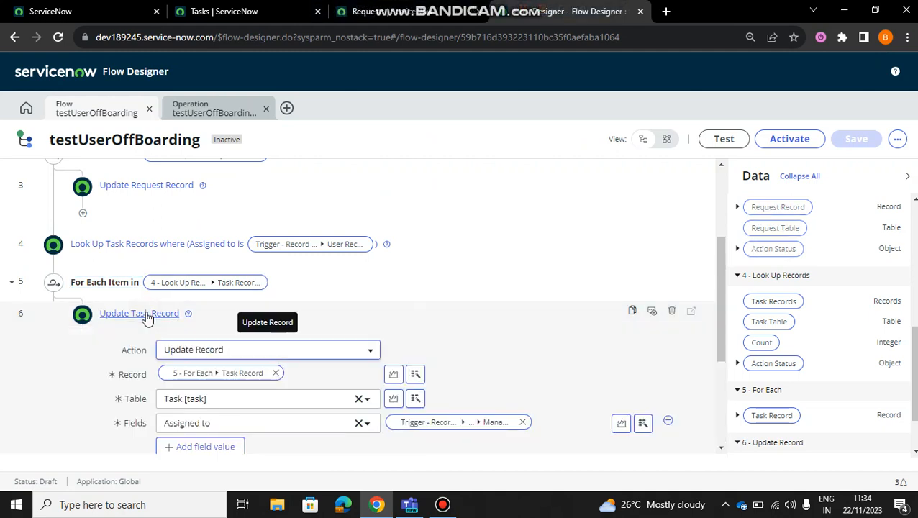
pyautogui.scroll(-1, 445, 310)
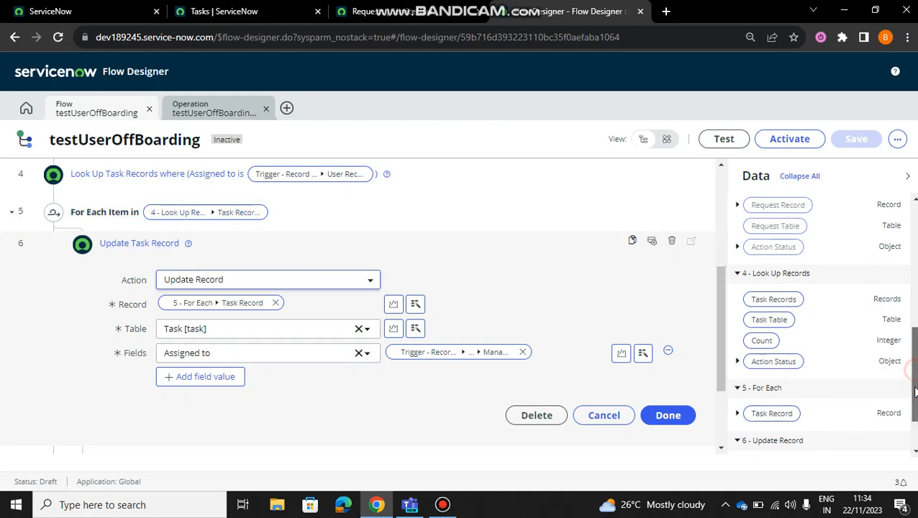
pyautogui.scroll(-1, 774, 338)
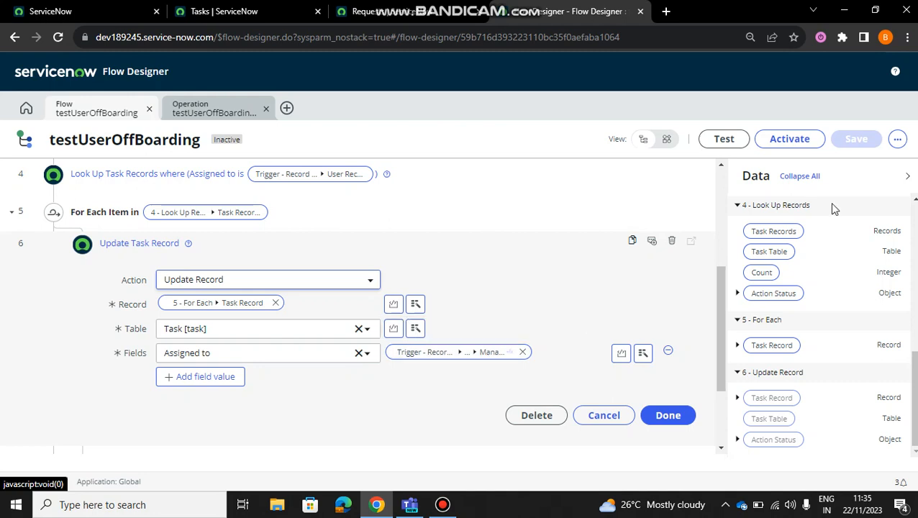
# Step: Expand the trigger's User Record data to find its Manager reference, dismissing the chat notification, and close the Update Task Record action
pyautogui.moveTo(915, 380); pyautogui.dragTo(914, 229)
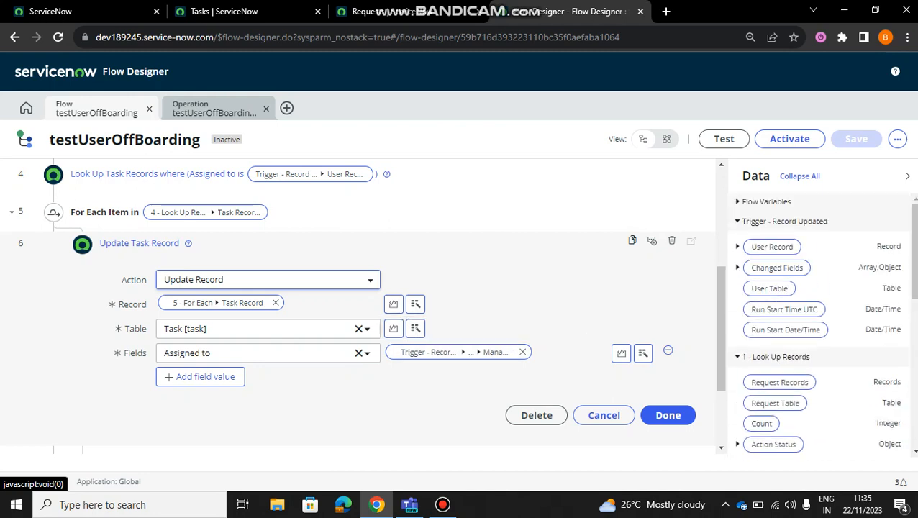
pyautogui.click(738, 247)
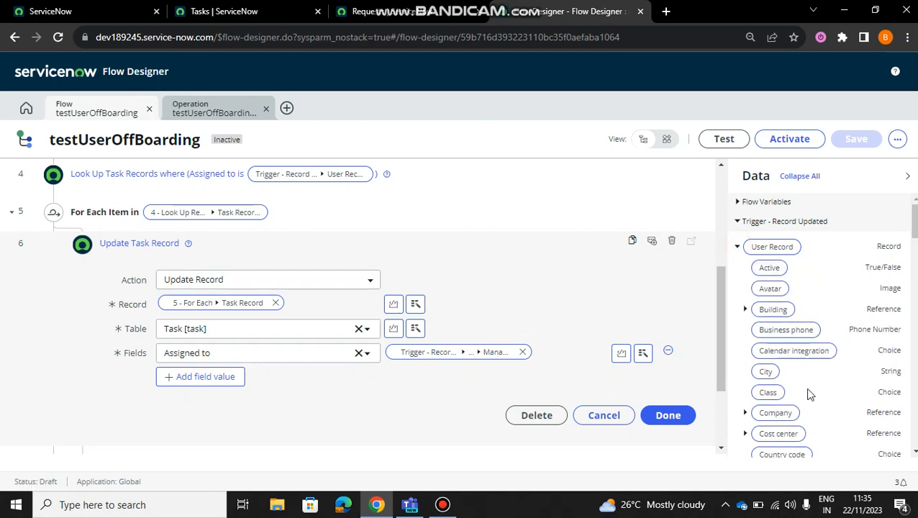
pyautogui.scroll(-7, 809, 393)
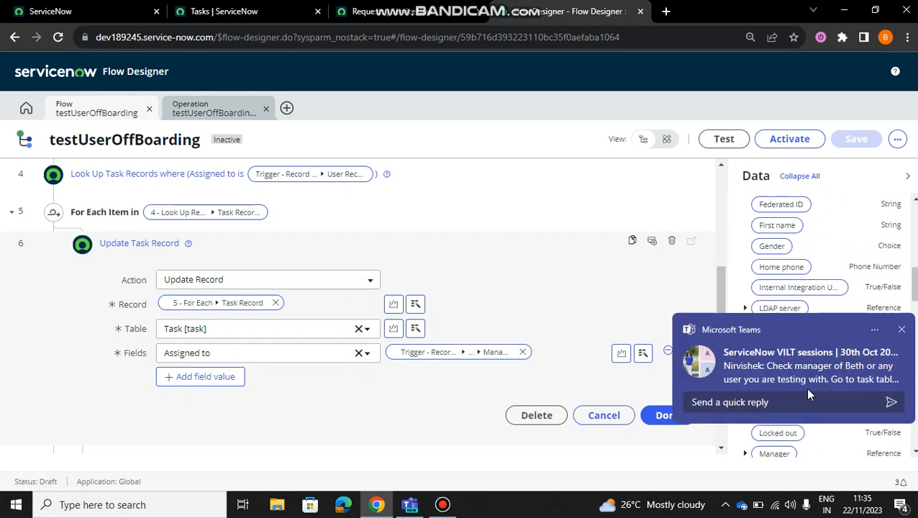
pyautogui.click(901, 330)
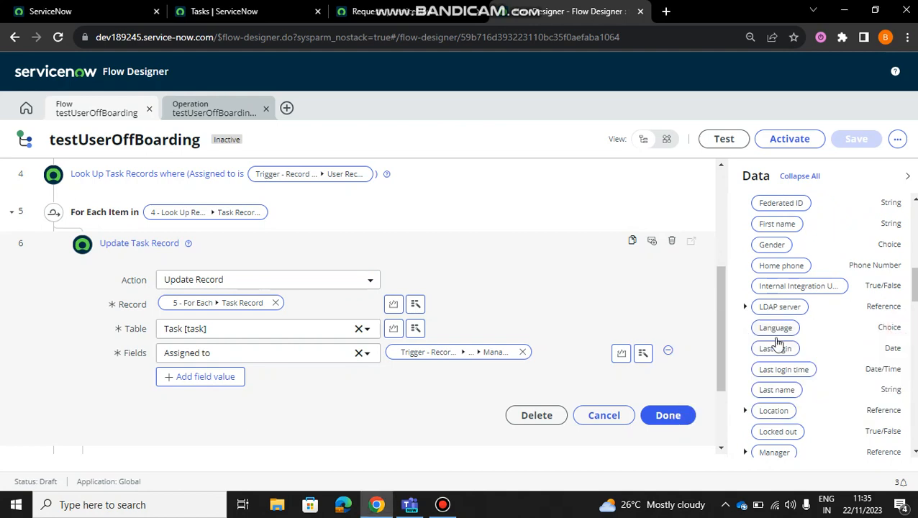
pyautogui.scroll(-2, 767, 349)
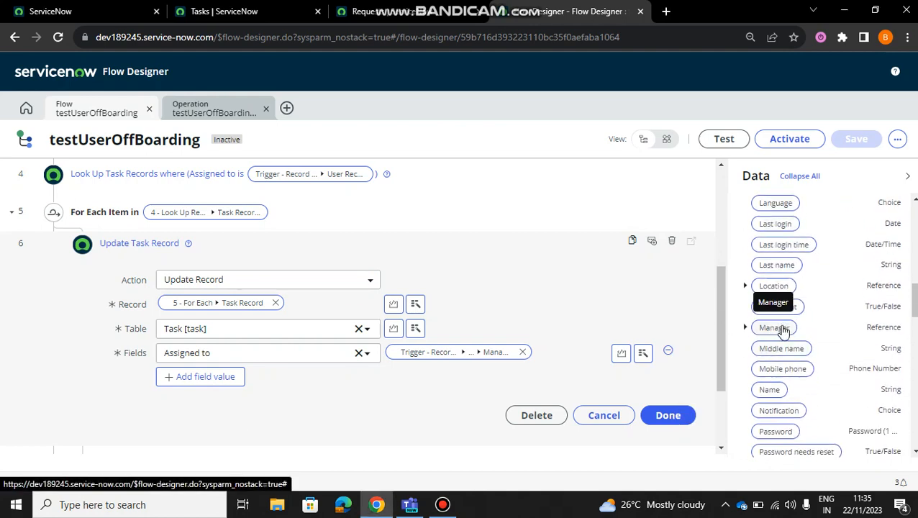
pyautogui.click(660, 422)
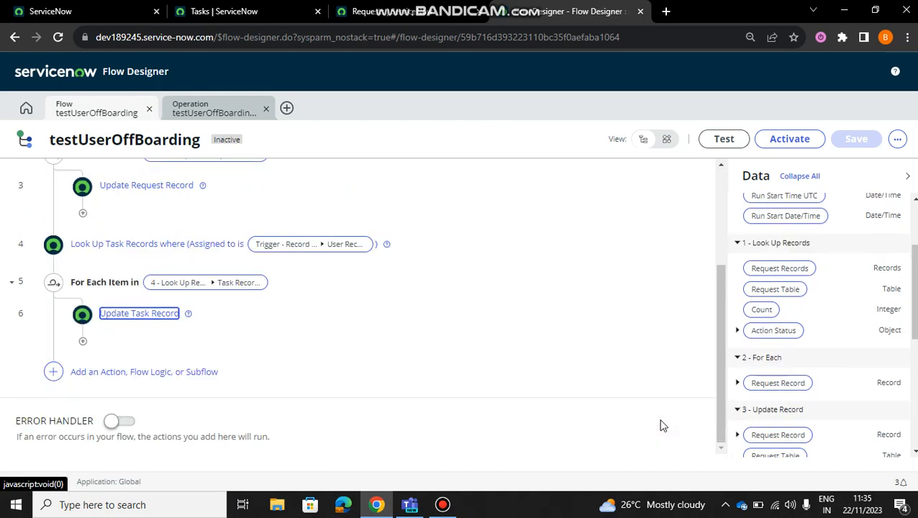
# Step: Review the flow from its trigger, check the Requests and Tasks lists before testing, and return to the flow
pyautogui.scroll(3, 624, 291)
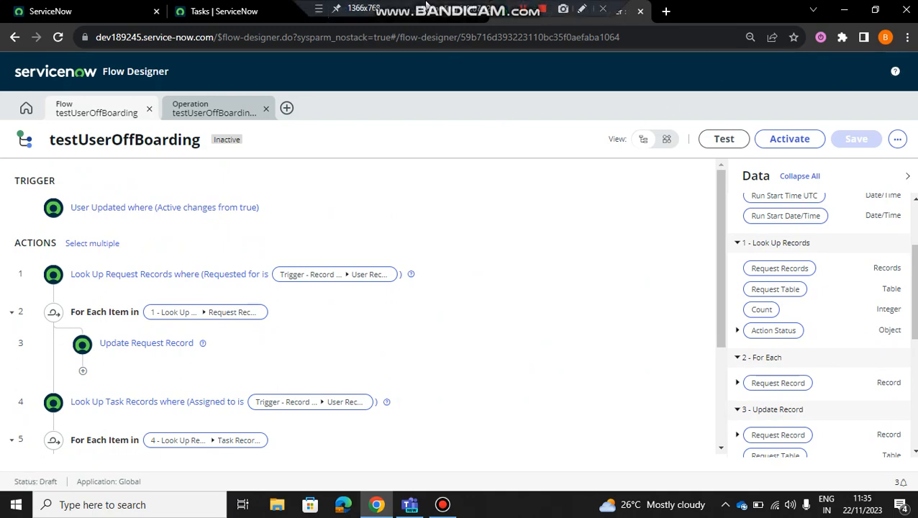
pyautogui.click(414, 11)
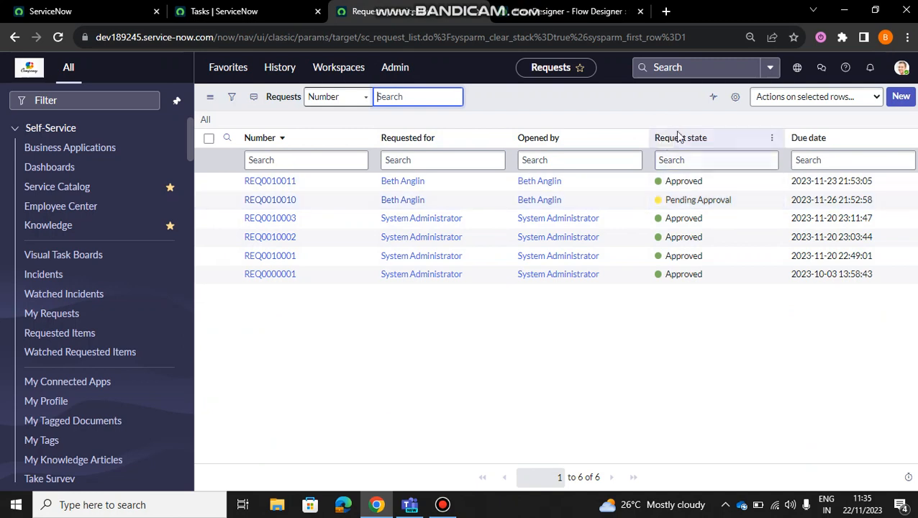
pyautogui.click(250, 7)
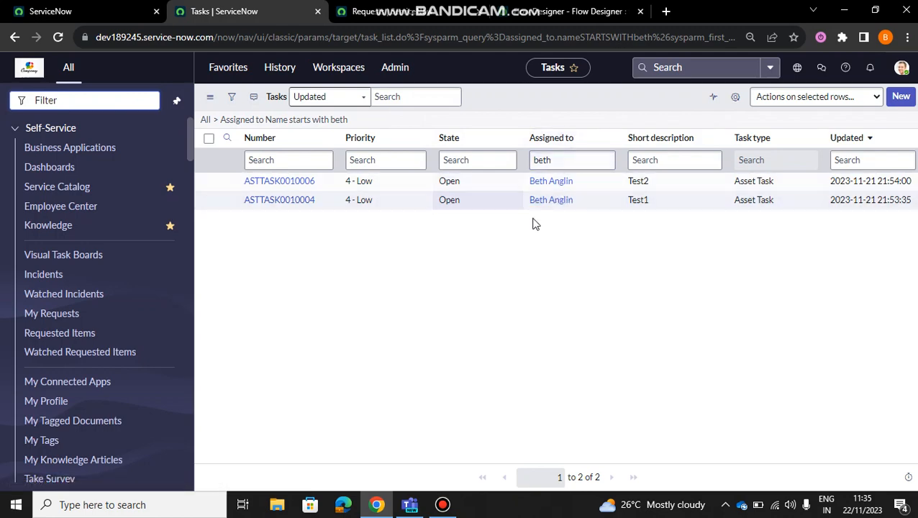
pyautogui.click(565, 8)
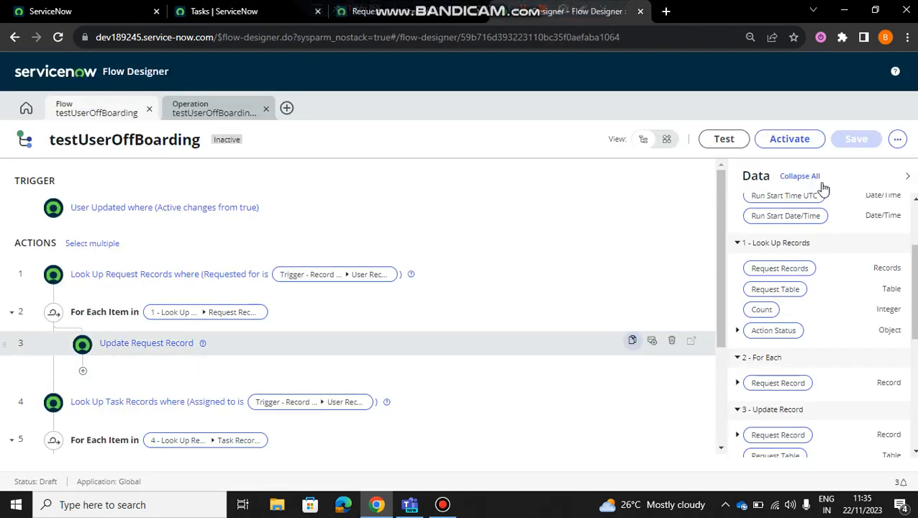
# Step: Test the flow with the user record of the person whose tasks are filtered, and view the flow execution details
pyautogui.click(725, 139)
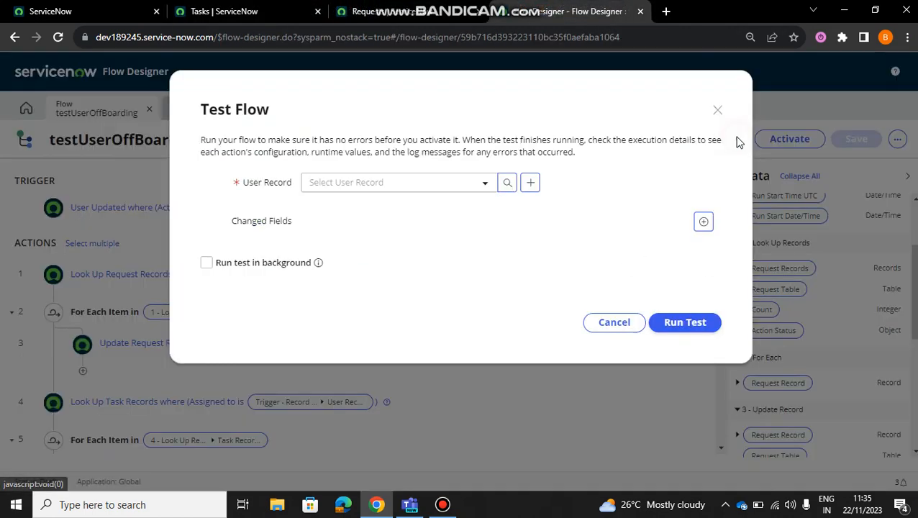
pyautogui.click(385, 185)
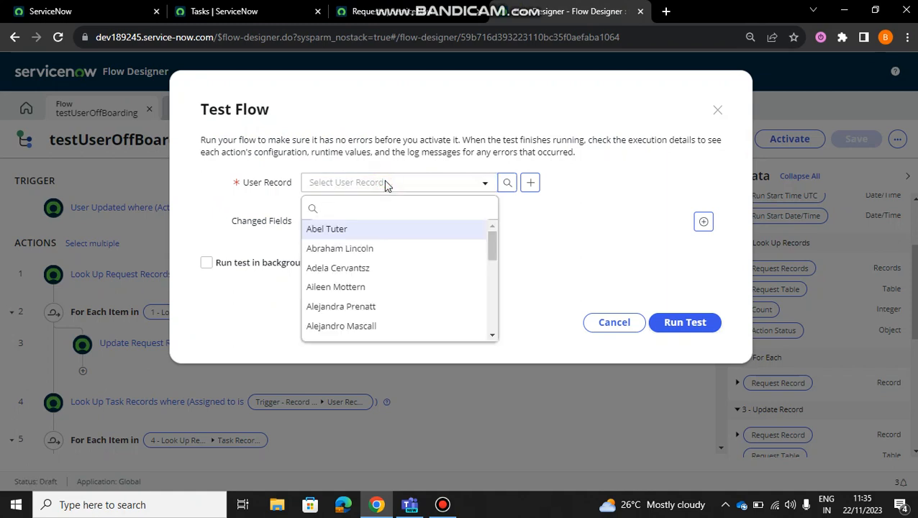
pyautogui.write('beth')
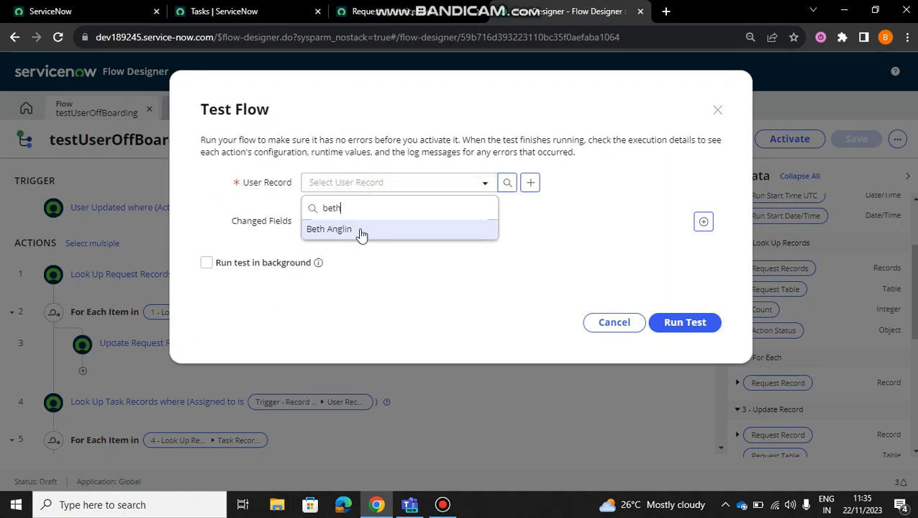
pyautogui.click(362, 231)
pyautogui.click(695, 328)
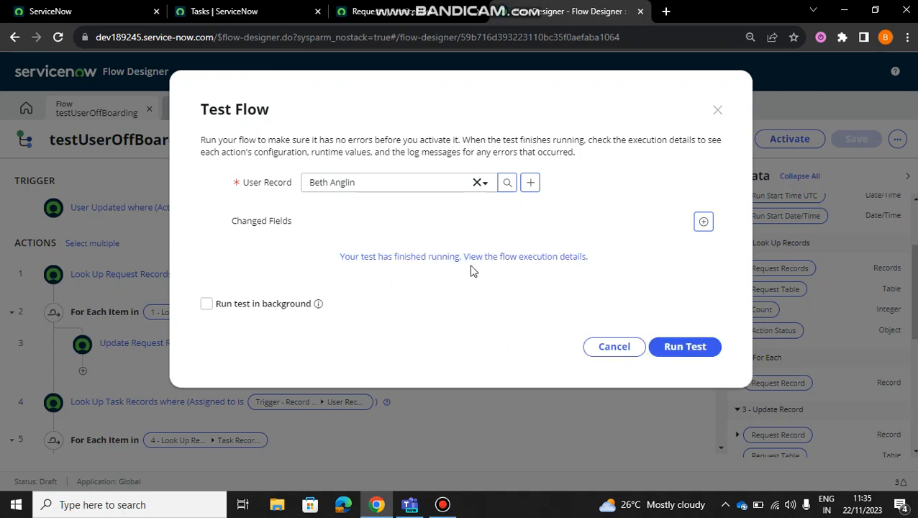
pyautogui.click(495, 259)
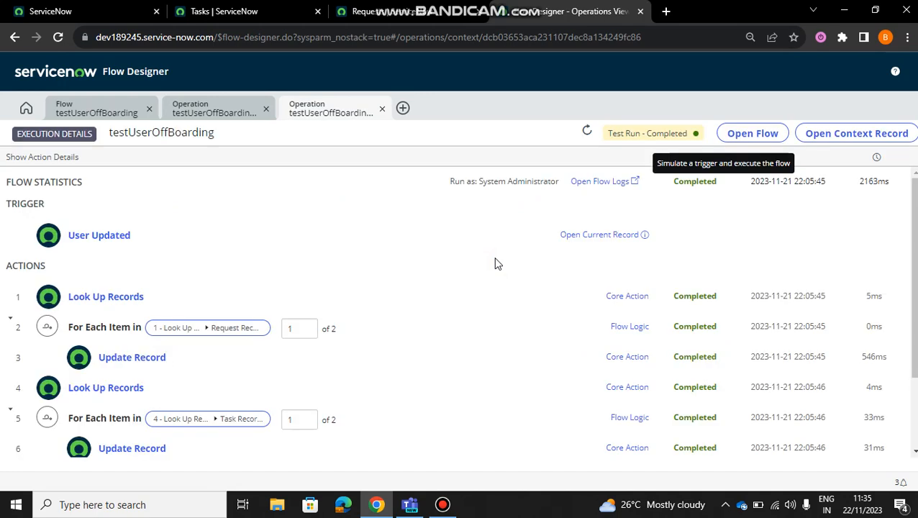
pyautogui.scroll(-2, 496, 264)
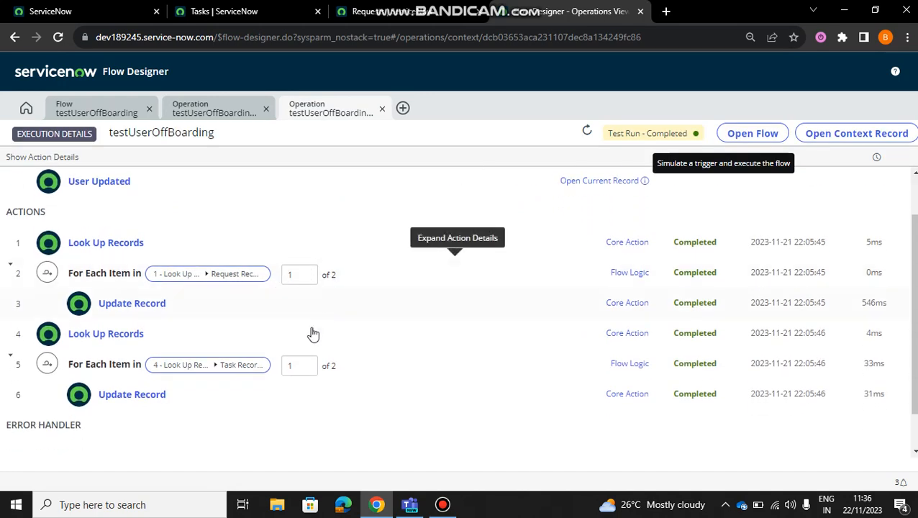
# Step: Look over the Requests and Tasks lists without reloading them and return to the execution details
pyautogui.click(400, 10)
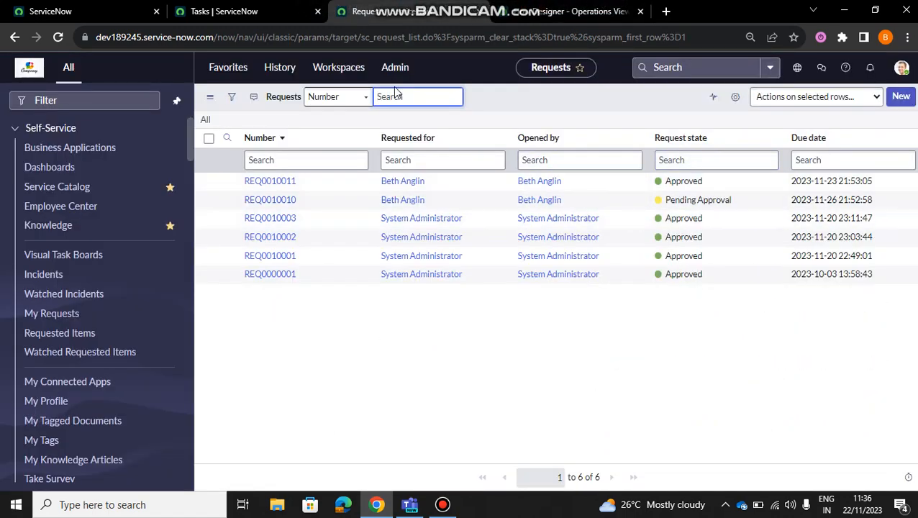
pyautogui.click(223, 11)
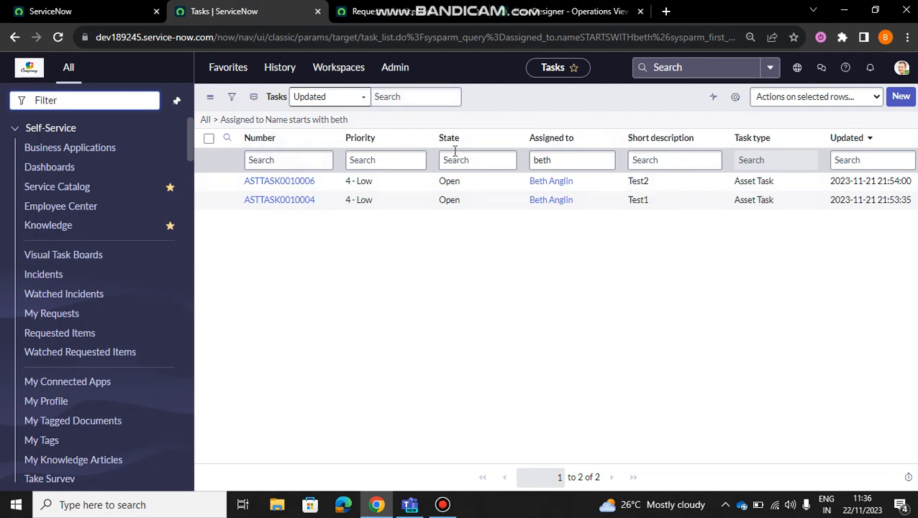
pyautogui.click(435, 9)
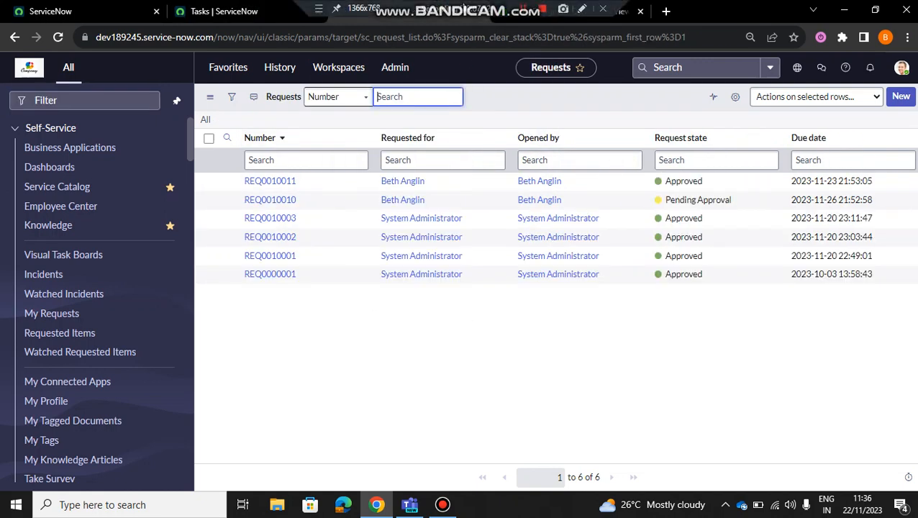
pyautogui.click(564, 11)
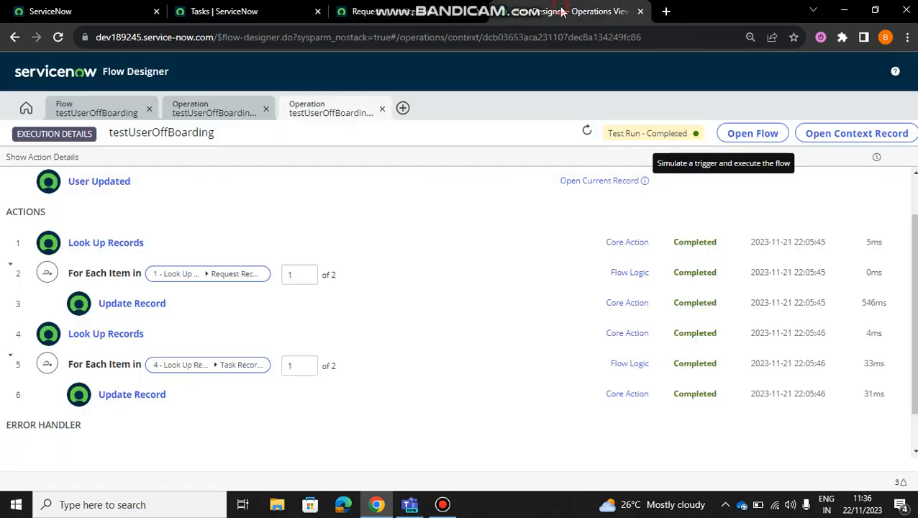
# Step: Expand both For Each loops in the execution details to examine the runtime request and task records
pyautogui.click(214, 280)
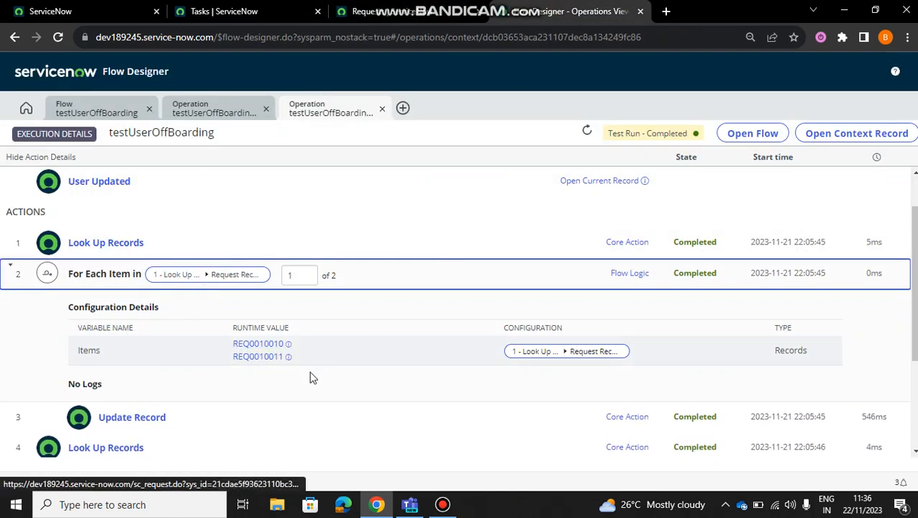
pyautogui.scroll(-2, 320, 380)
pyautogui.click(196, 323)
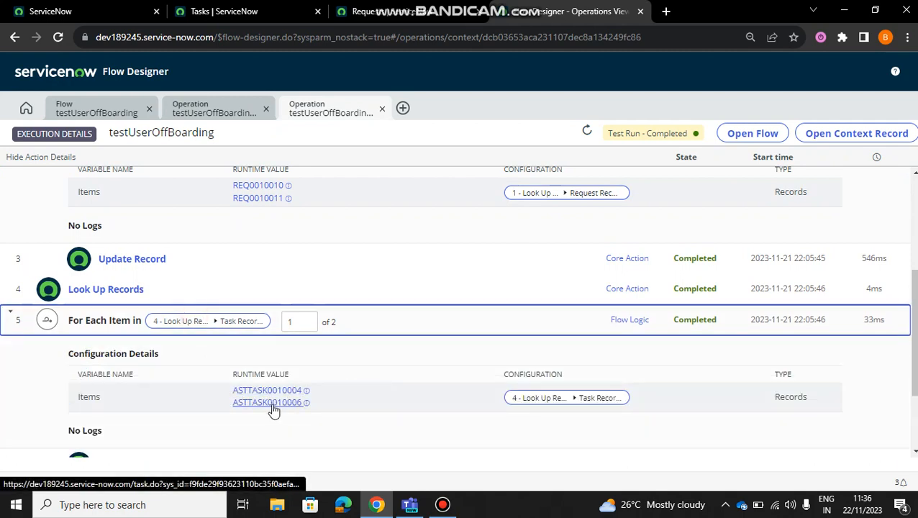
# Step: Compare the task and request records with their lists, and reload the Requests list to check the Request state column
pyautogui.click(231, 5)
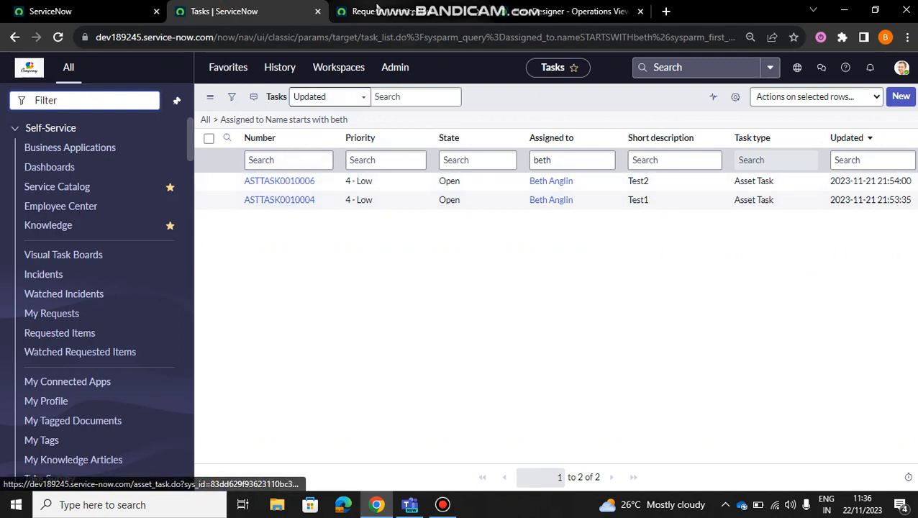
pyautogui.click(377, 10)
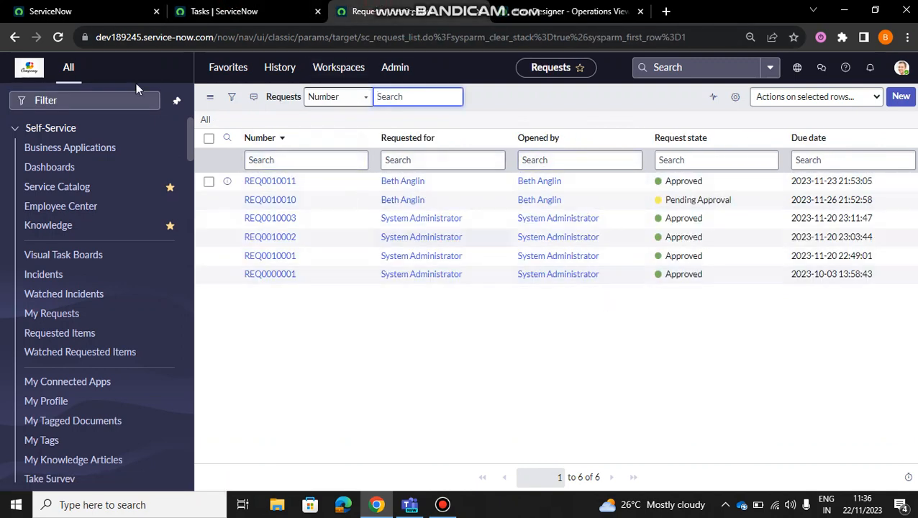
pyautogui.click(60, 37)
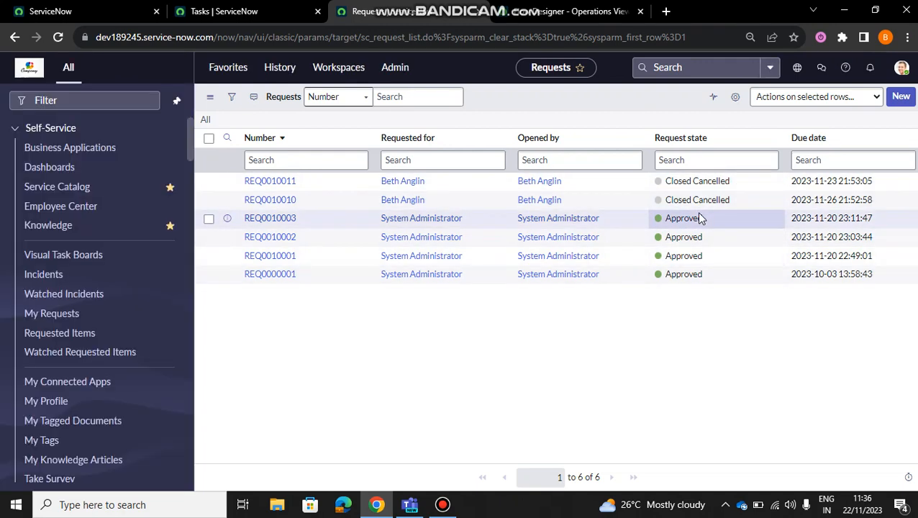
# Step: Reload the filtered Tasks list and filter Assigned to by the manager's first name to check the reassigned tasks
pyautogui.click(223, 8)
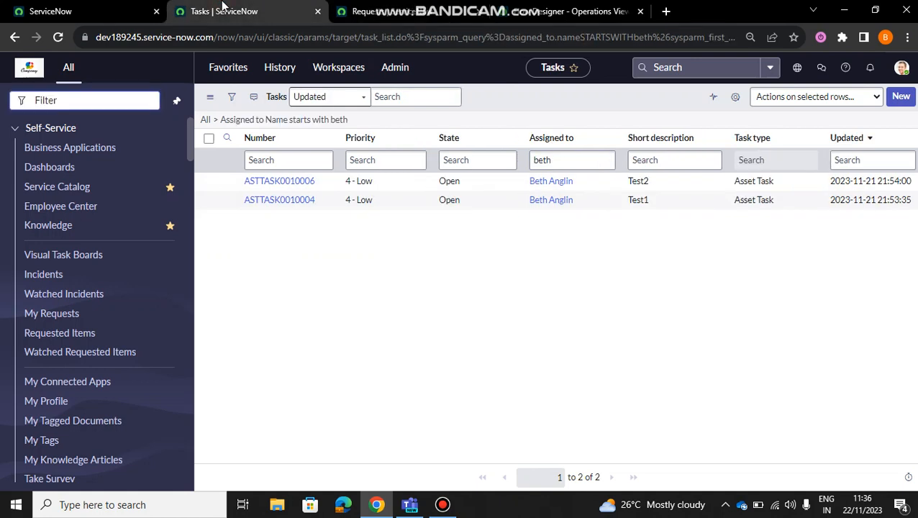
pyautogui.click(60, 38)
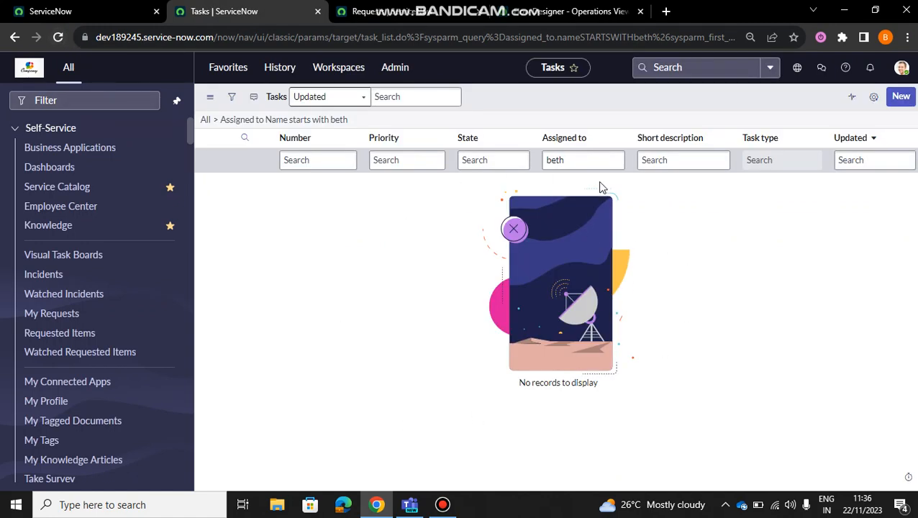
pyautogui.click(577, 162)
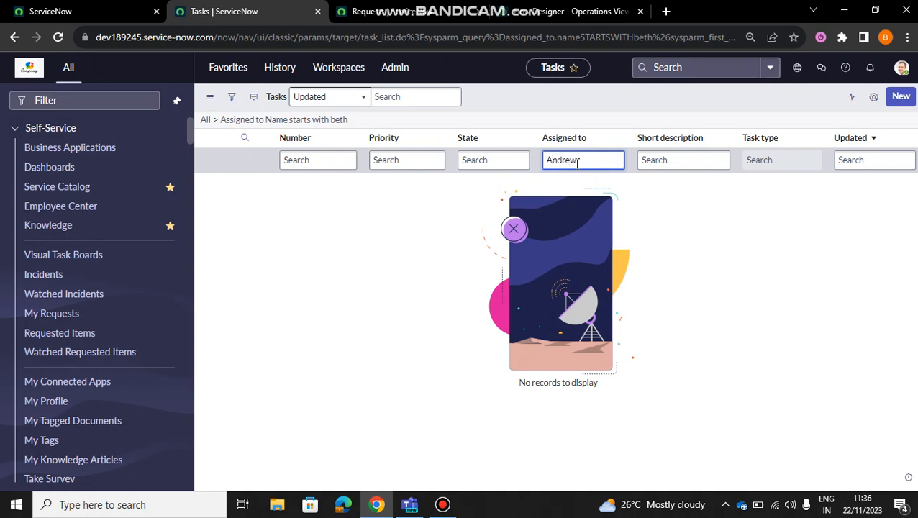
pyautogui.press('Return')
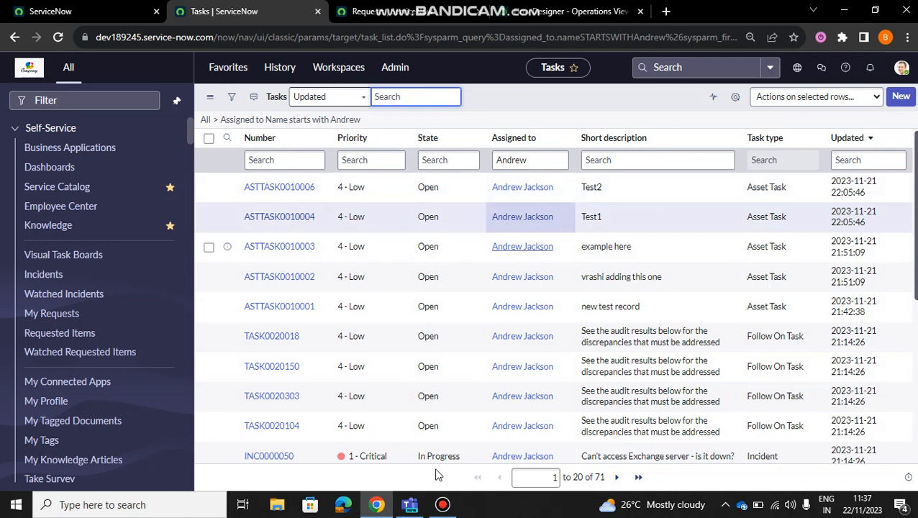
pyautogui.click(441, 505)
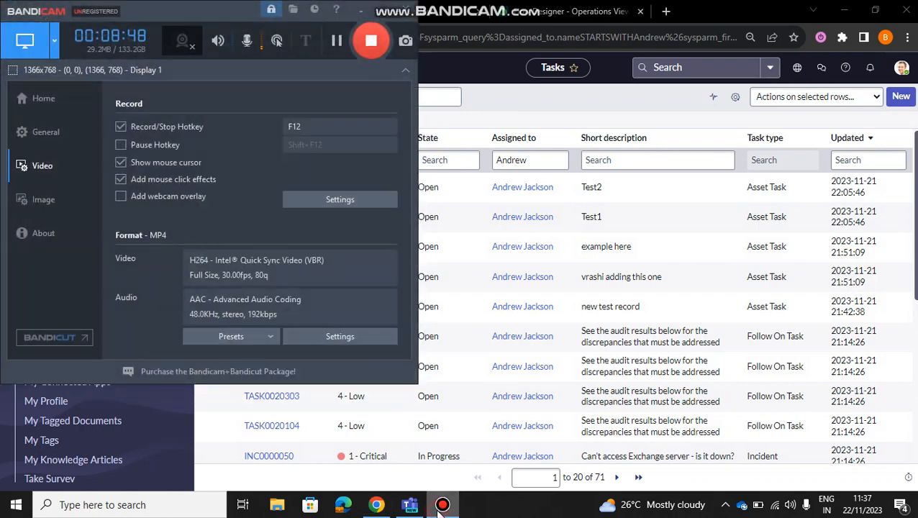
pyautogui.click(440, 507)
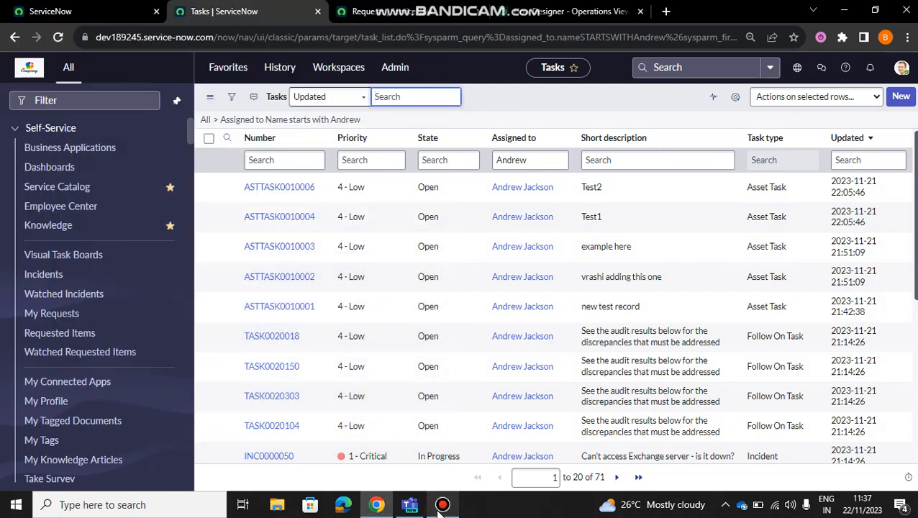
# Step: Close the latest execution details and the Test Flow dialog, and review the trigger and actions of the testUserOffBoarding flow
pyautogui.click(539, 10)
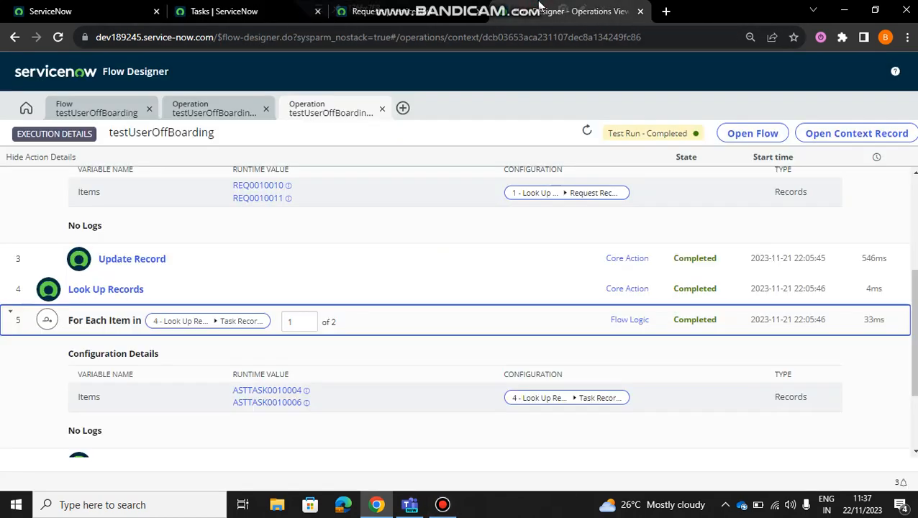
pyautogui.click(267, 108)
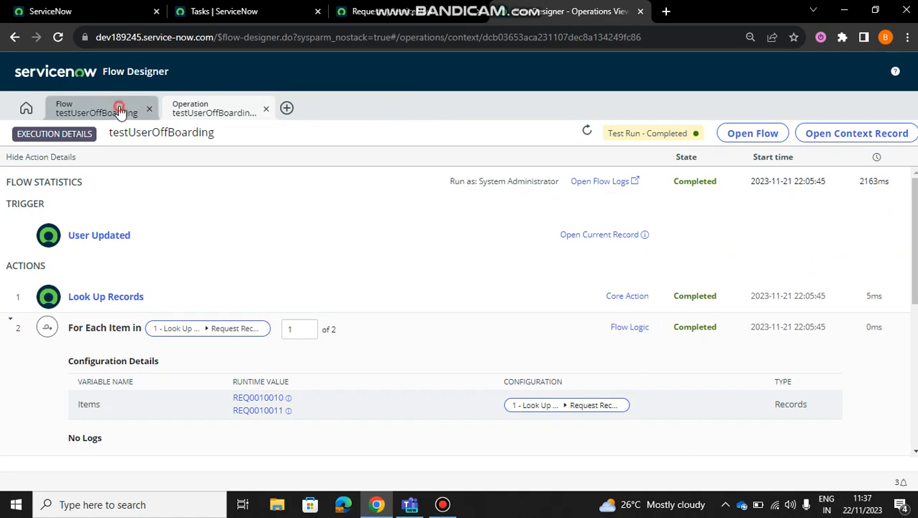
pyautogui.click(121, 109)
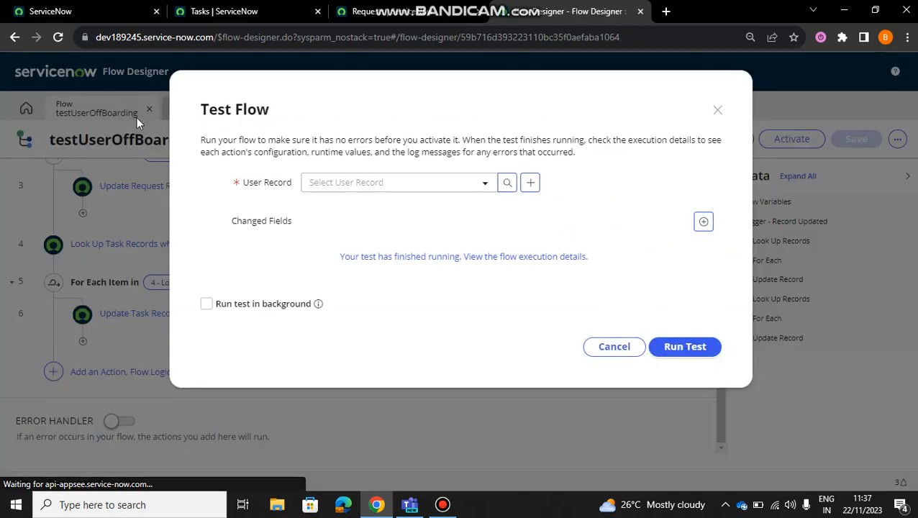
pyautogui.click(717, 111)
pyautogui.scroll(5, 472, 236)
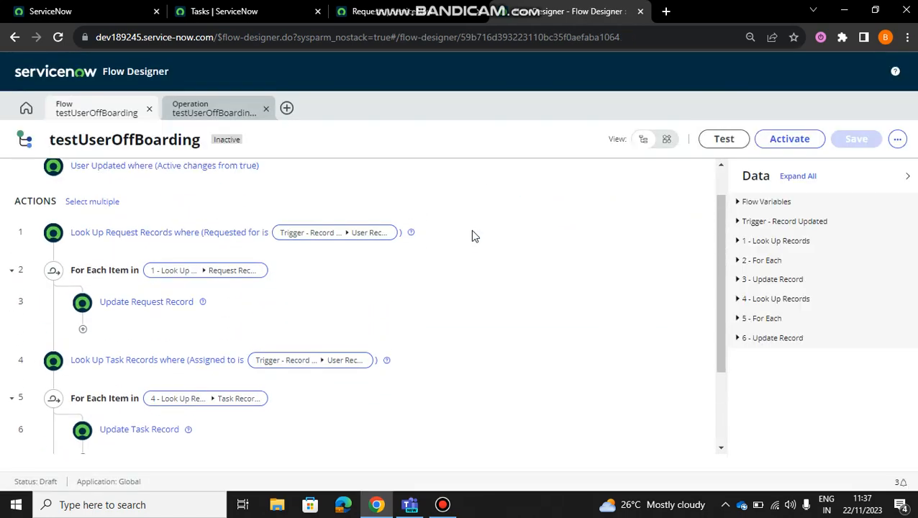
pyautogui.scroll(-3, 473, 236)
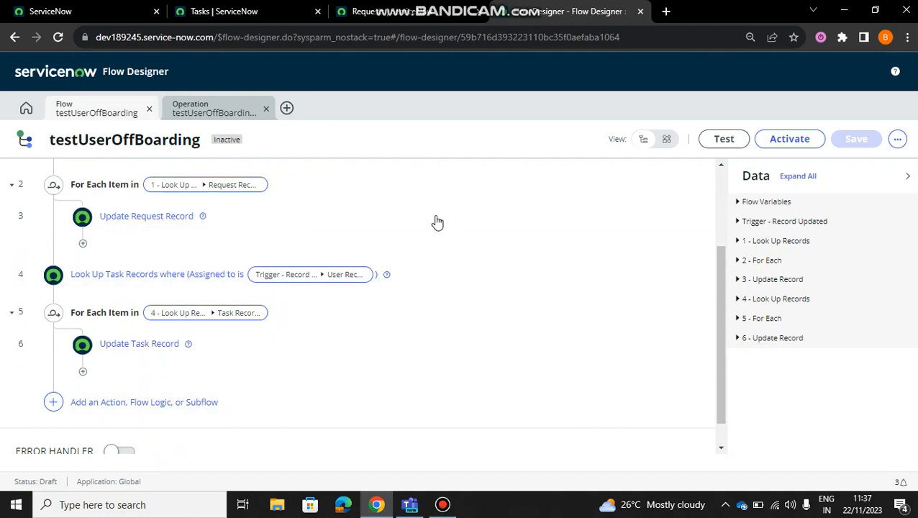
pyautogui.scroll(3, 551, 239)
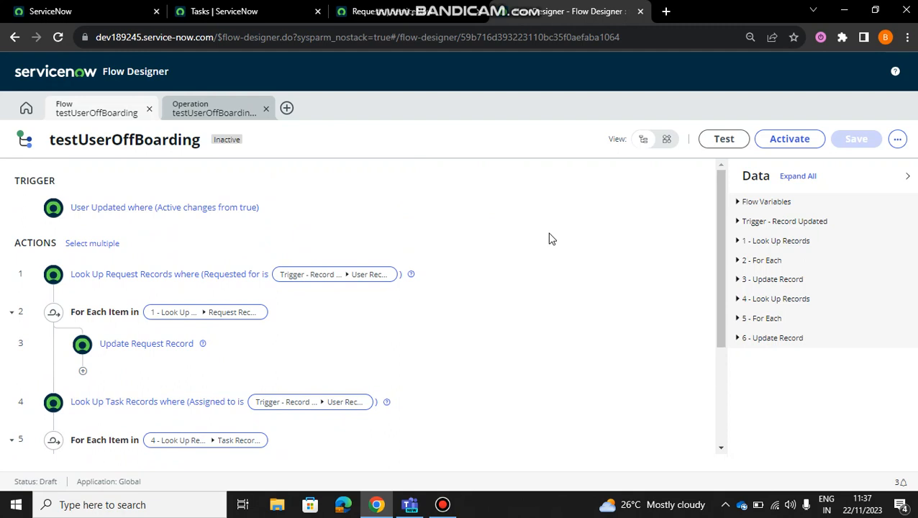